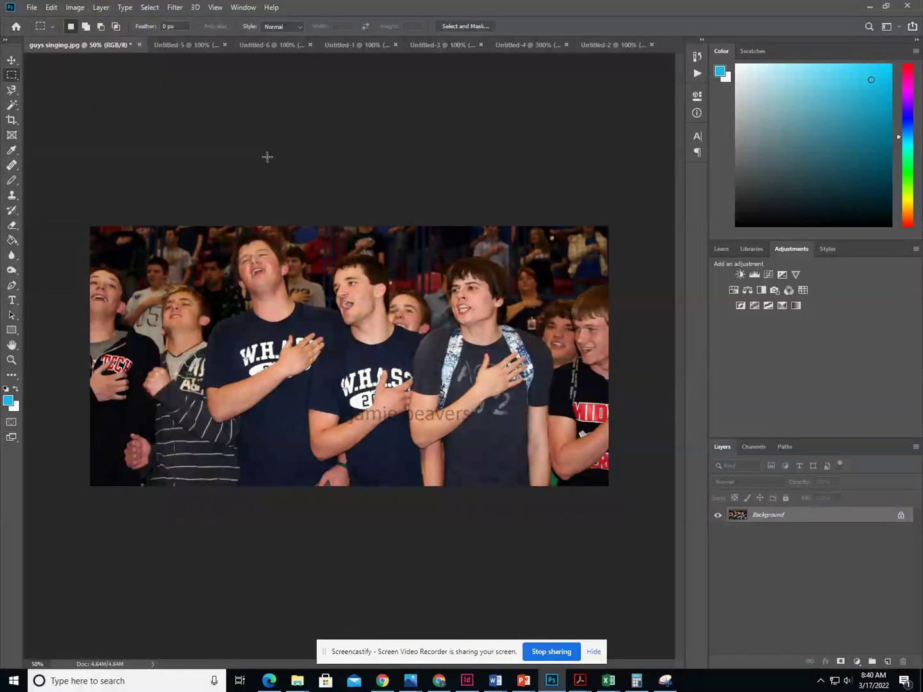
# Look through the open sepia and duotone example images, then return to guys singing.jpg.
pyautogui.click(172, 47)
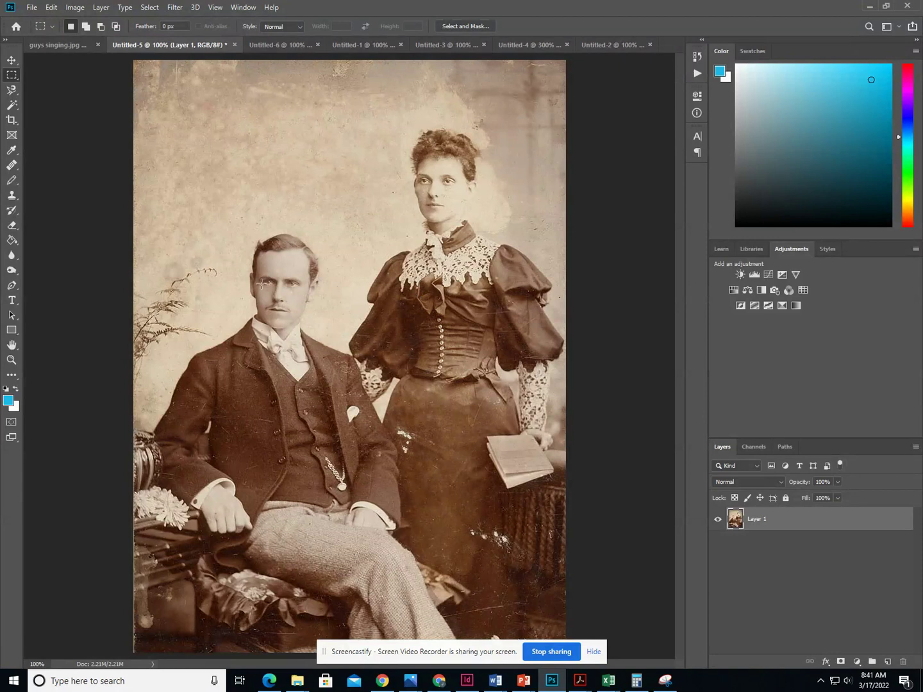
pyautogui.click(285, 47)
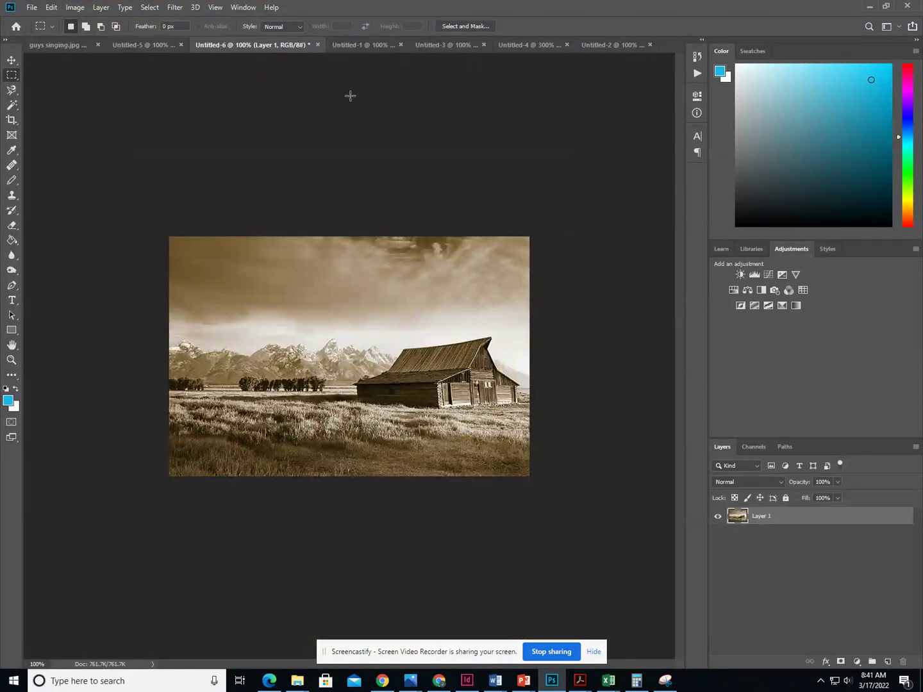
pyautogui.click(355, 49)
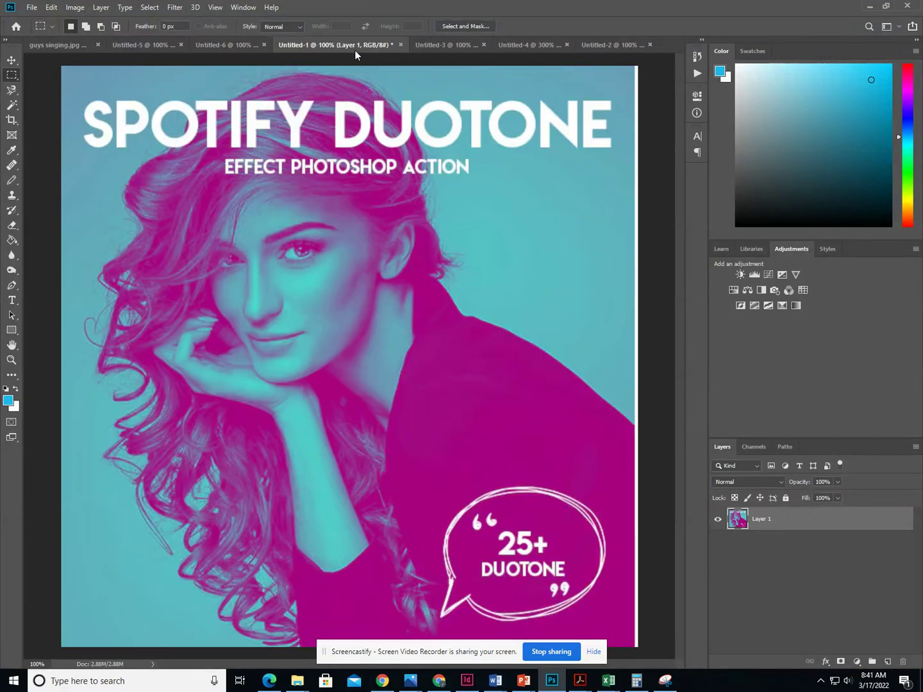
pyautogui.click(435, 48)
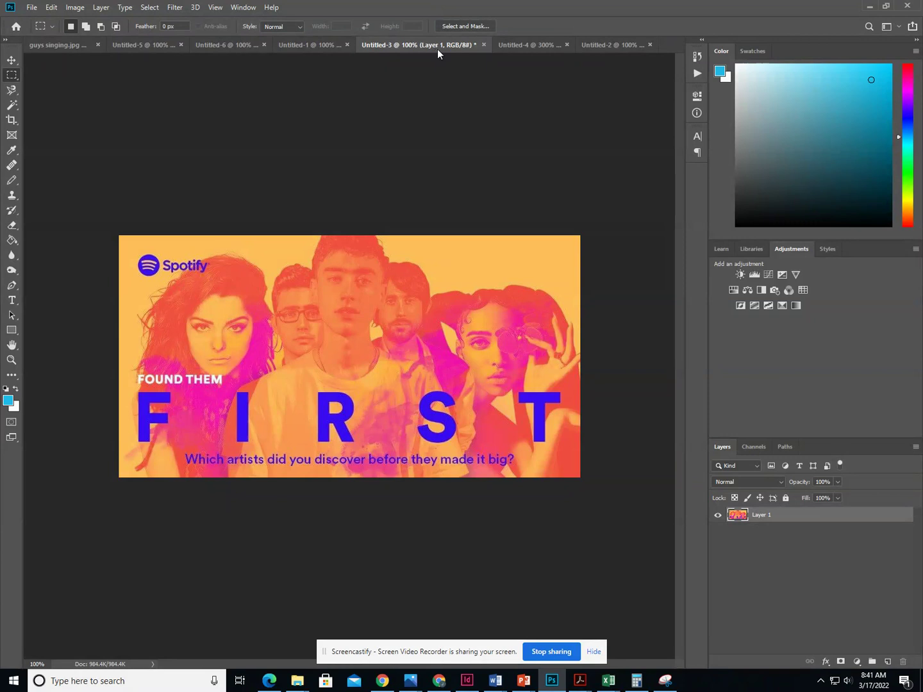
pyautogui.click(513, 49)
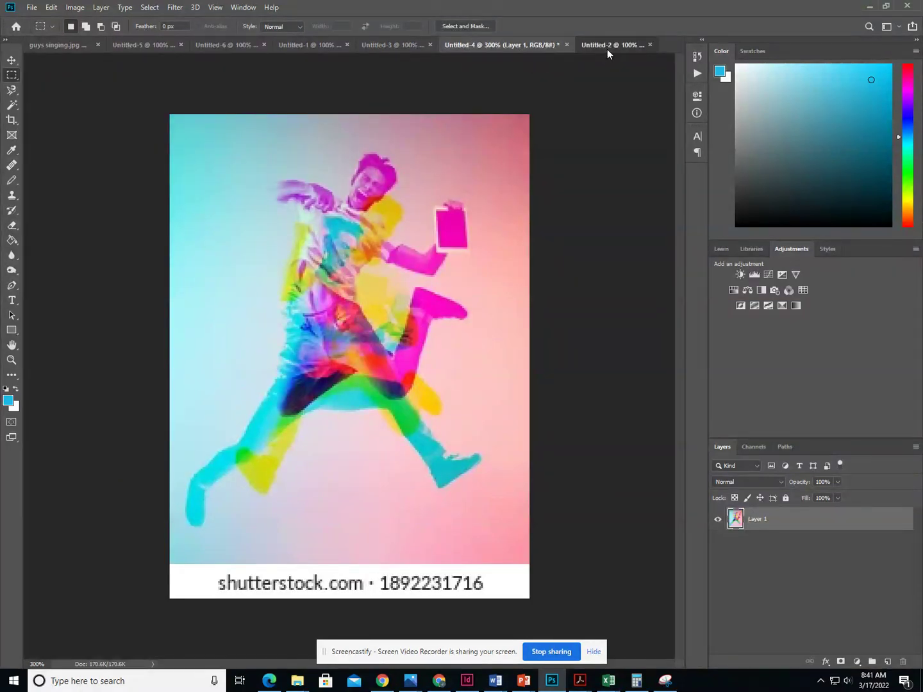
pyautogui.click(607, 49)
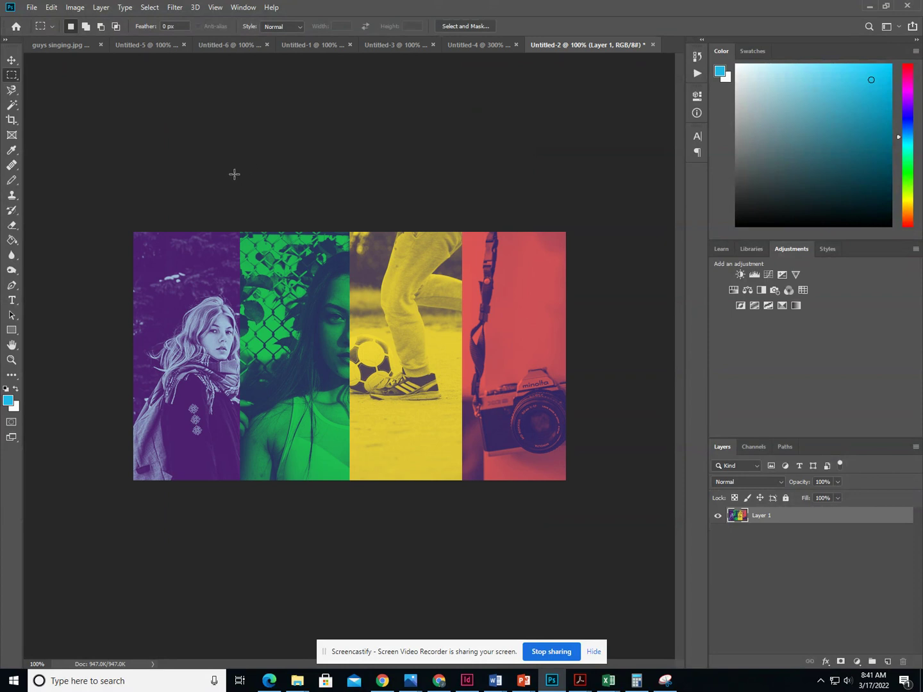
pyautogui.click(72, 51)
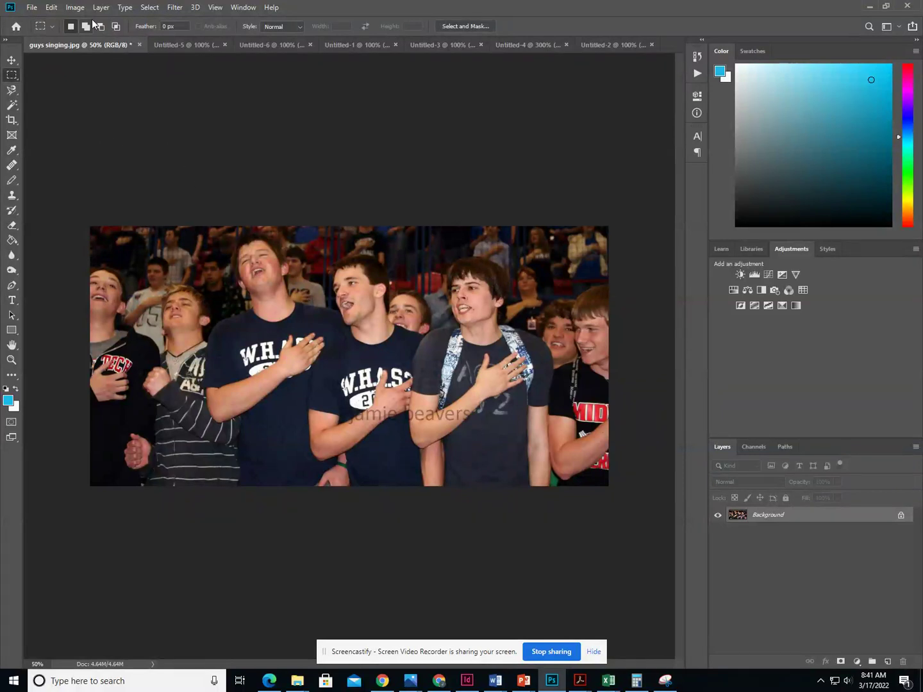
# Desaturate the guys singing.jpg photo to remove its color.
pyautogui.click(75, 9)
pyautogui.moveTo(91, 38)
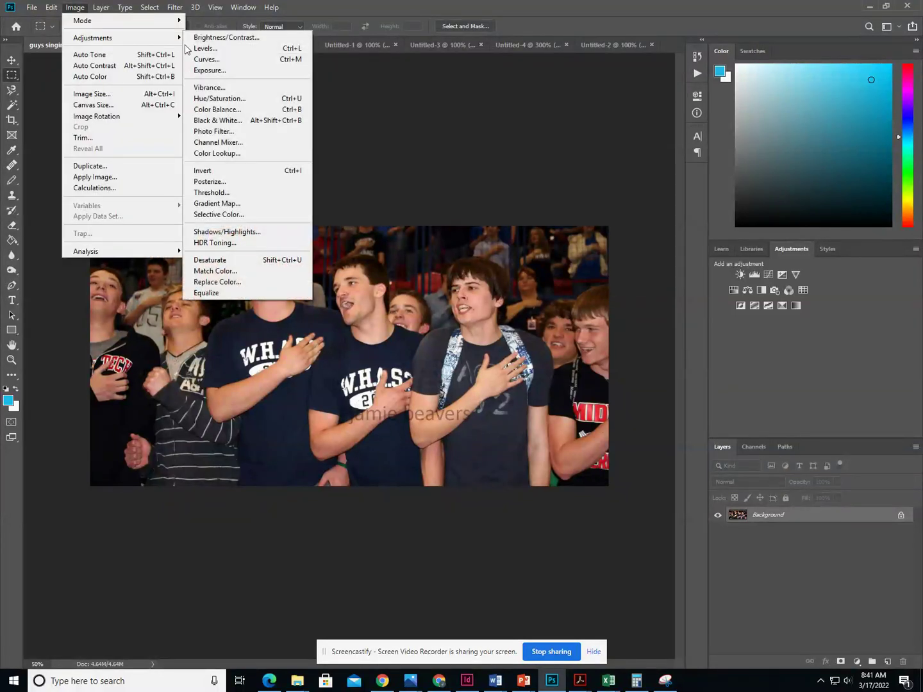
pyautogui.click(230, 261)
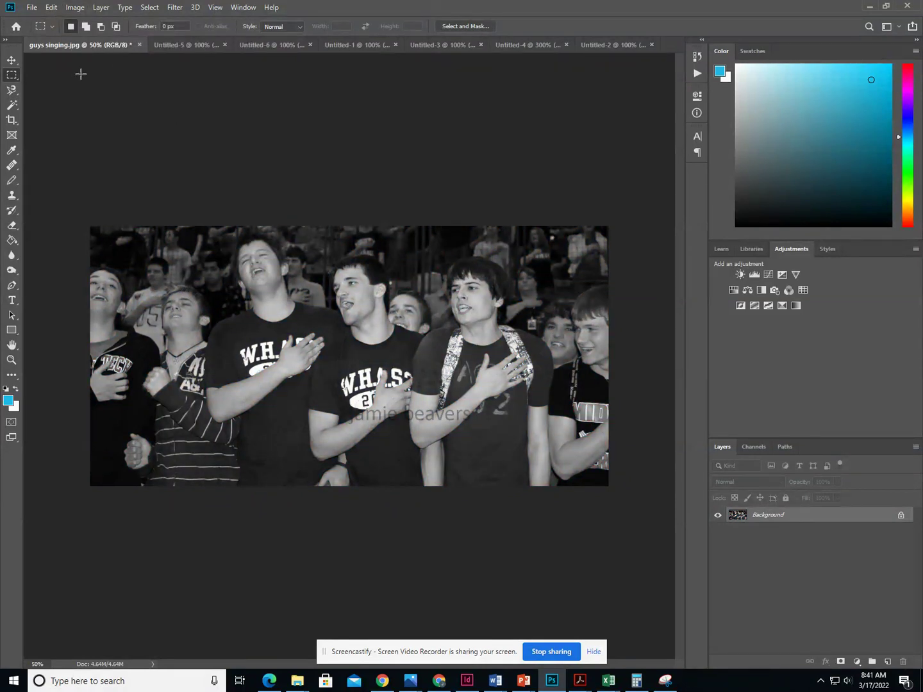
# Give the desaturated photo a sepia tone using Photo Filter with Warming Filter (85) and a strongly raised density.
pyautogui.click(74, 9)
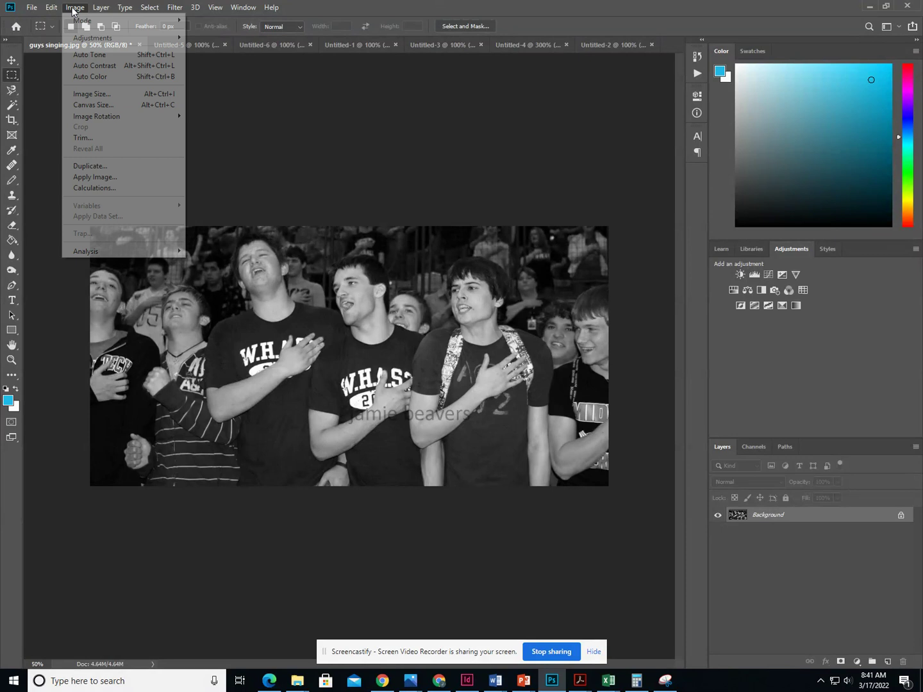
pyautogui.moveTo(90, 39)
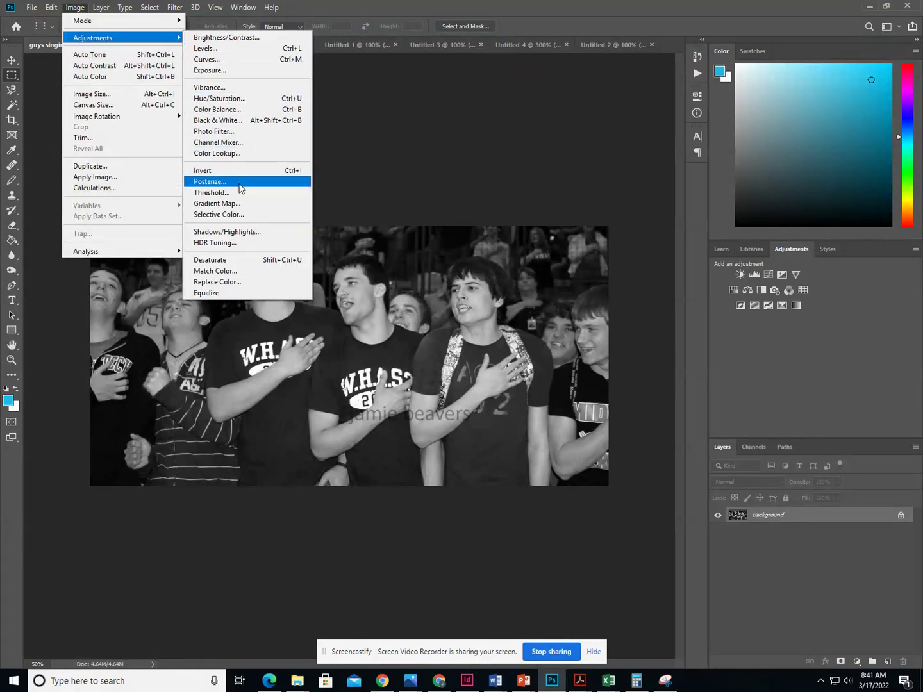
pyautogui.click(233, 137)
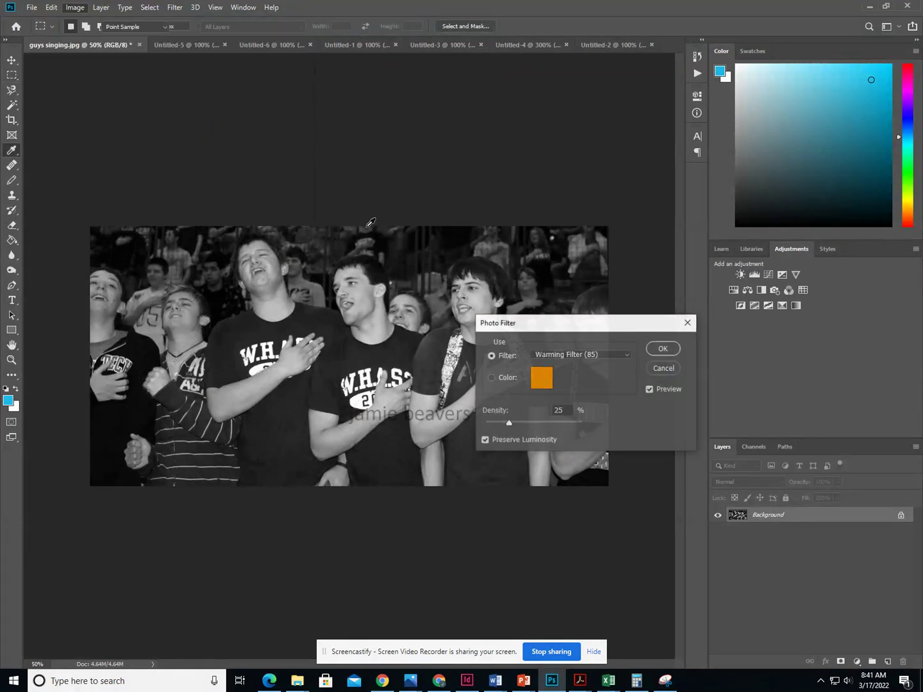
pyautogui.moveTo(552, 326); pyautogui.dragTo(541, 140)
pyautogui.moveTo(499, 237); pyautogui.dragTo(551, 241)
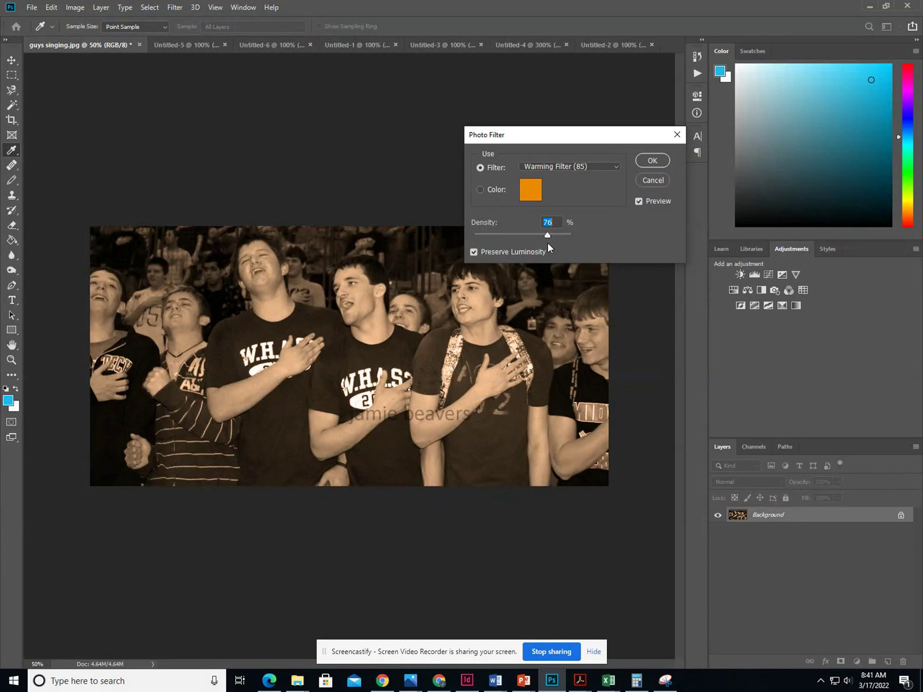
pyautogui.moveTo(551, 244); pyautogui.dragTo(555, 243)
pyautogui.click(652, 160)
pyautogui.press('m')
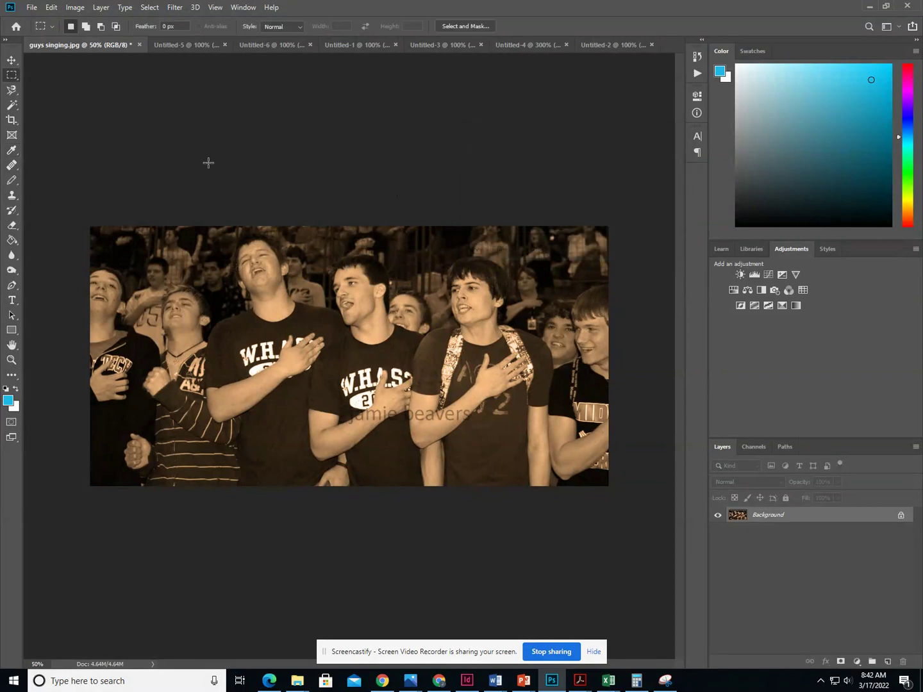
# Start saving the sepia photo as a JPEG copy named "guys singing sepia tone done" and cancel the save.
pyautogui.click(32, 12)
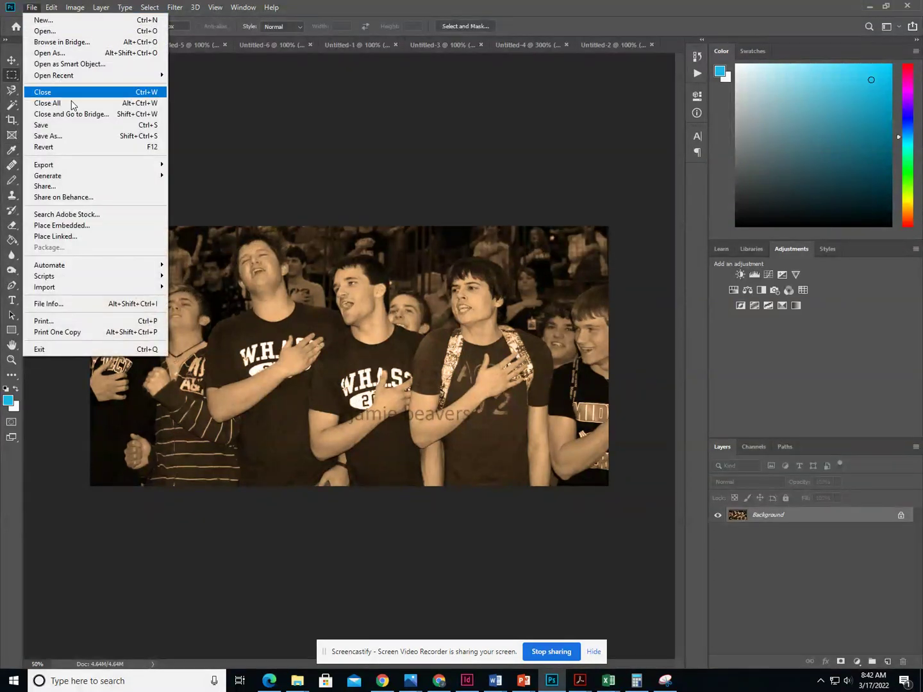
pyautogui.click(71, 140)
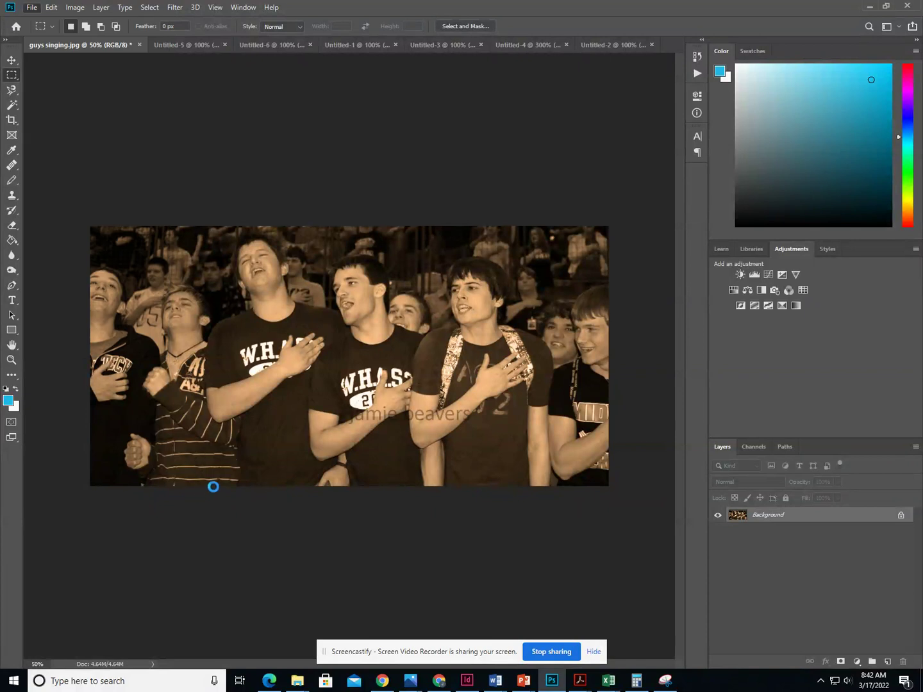
pyautogui.write('guys singing')
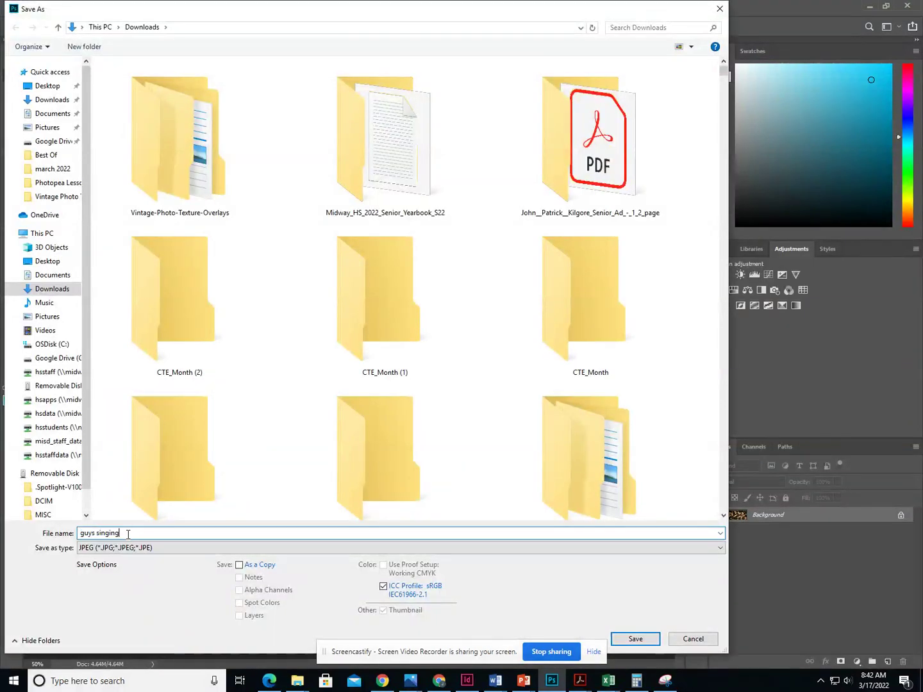
pyautogui.write(' sepia tone done')
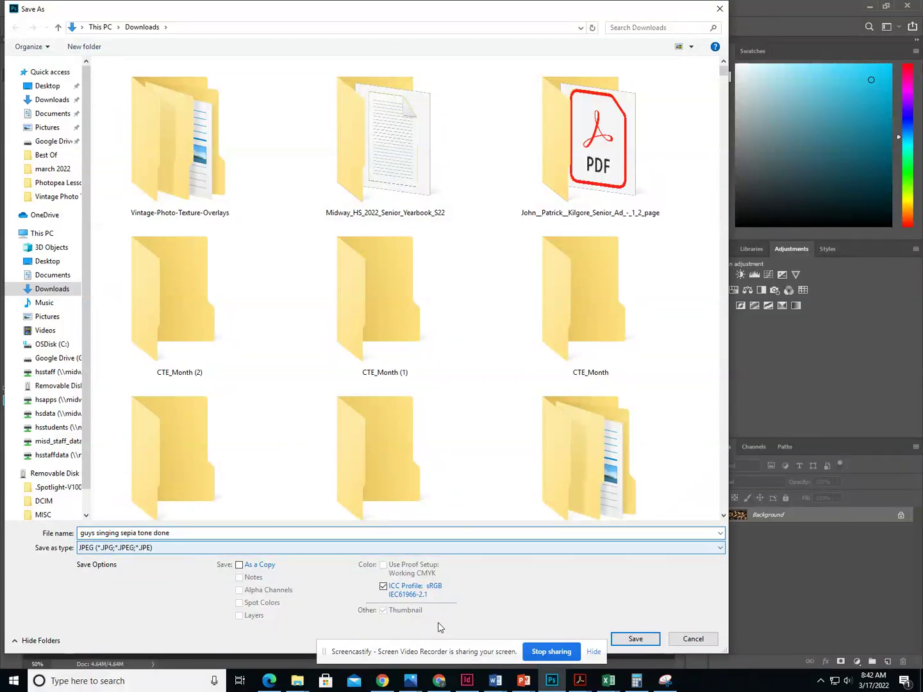
pyautogui.click(680, 639)
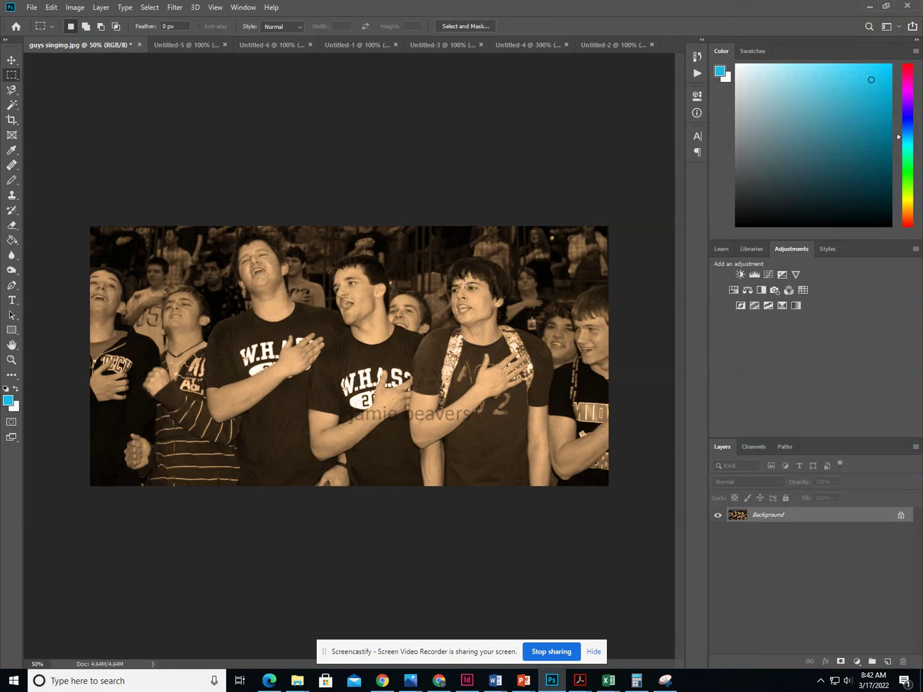
# Undo the Photo Filter and Desaturate adjustments to bring back the full-color photo.
pyautogui.click(52, 8)
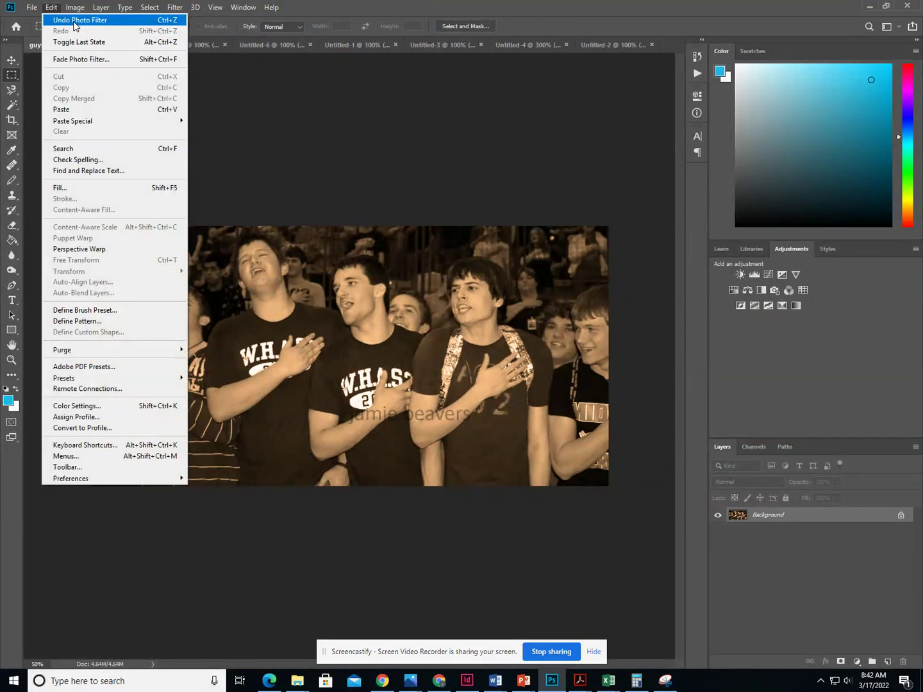
pyautogui.click(74, 25)
pyautogui.click(51, 8)
pyautogui.click(56, 20)
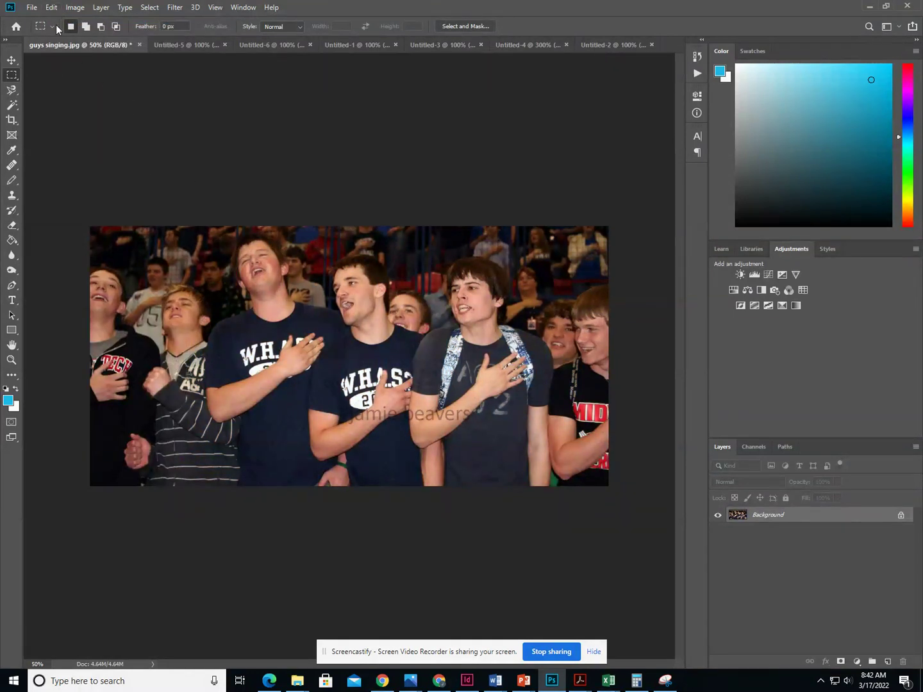
pyautogui.click(51, 7)
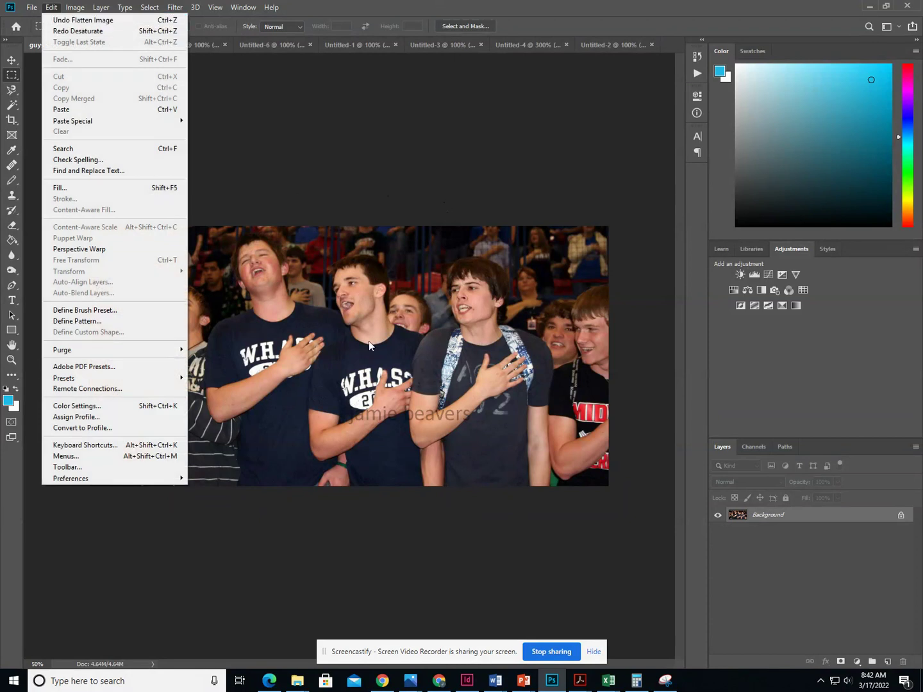
pyautogui.click(312, 198)
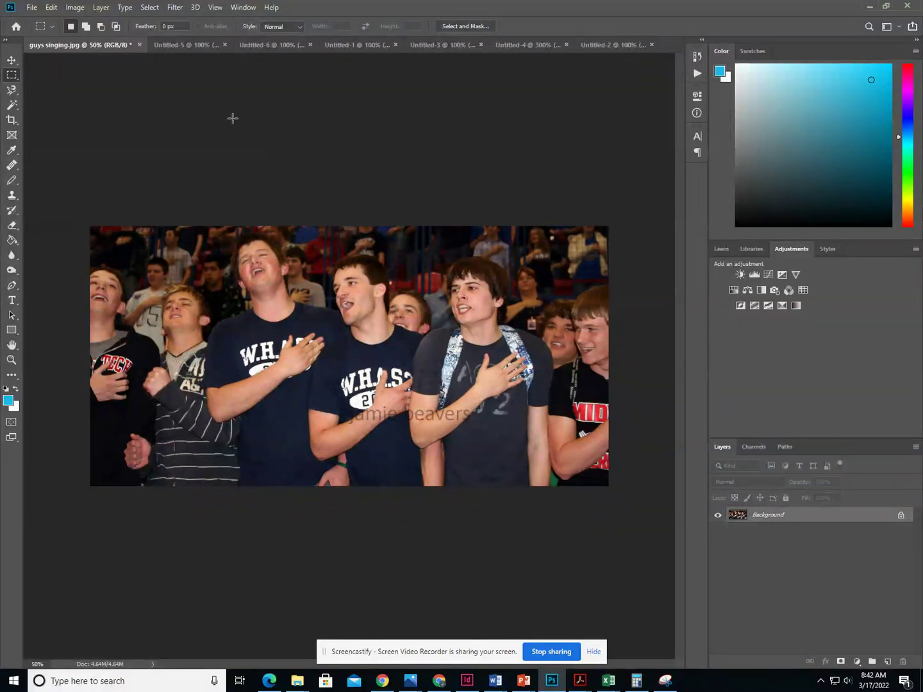
# Convert the photo's color mode from RGB to Grayscale.
pyautogui.click(82, 7)
pyautogui.moveTo(89, 18)
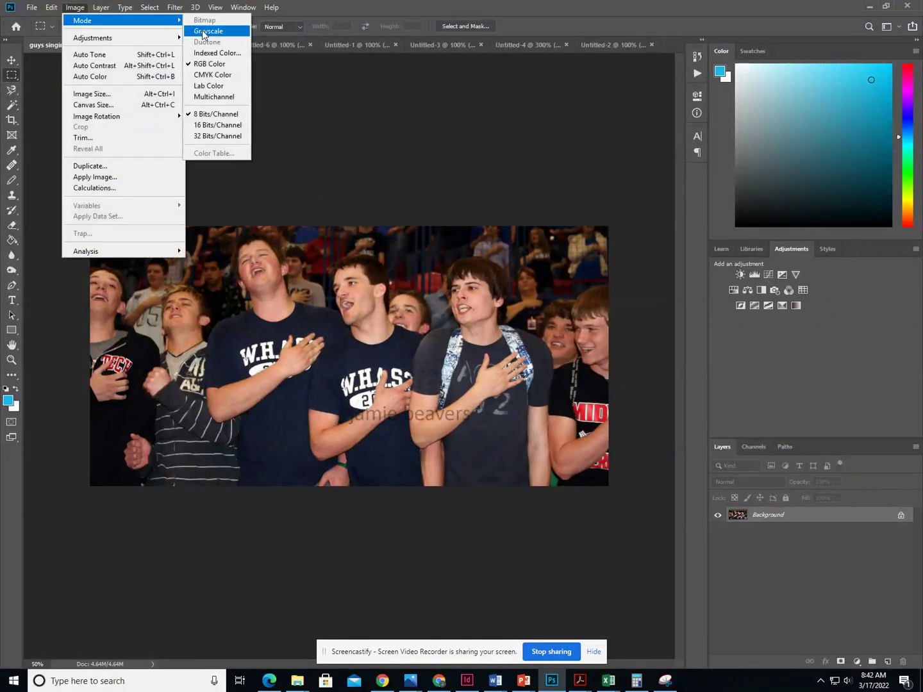
pyautogui.click(206, 32)
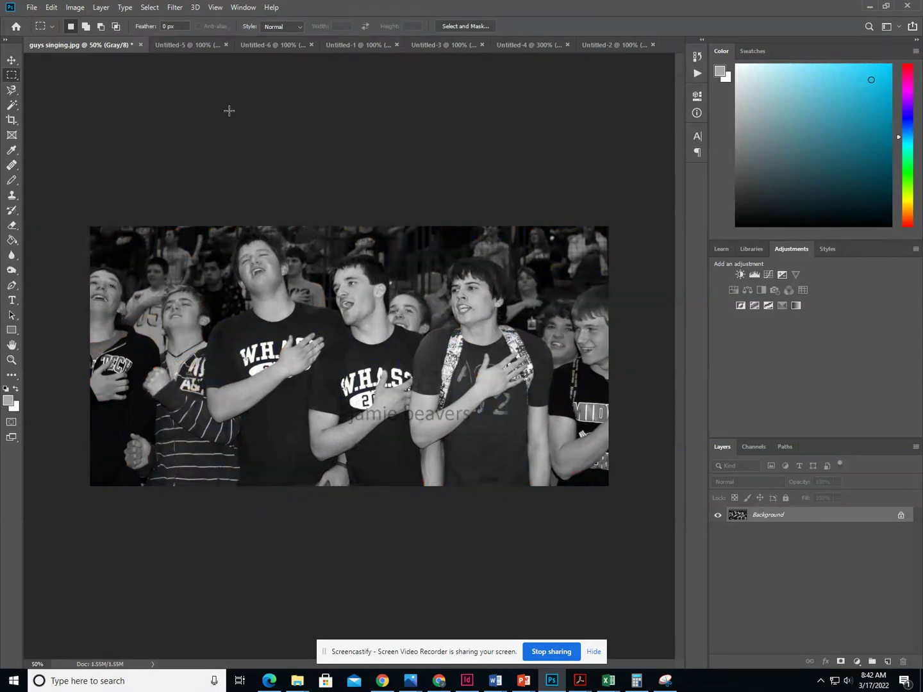
# Convert the grayscale photo to Duotone mode as a Monotone with Ink 1 set to dark red bb1b2e.
pyautogui.click(80, 8)
pyautogui.moveTo(88, 23)
pyautogui.click(207, 43)
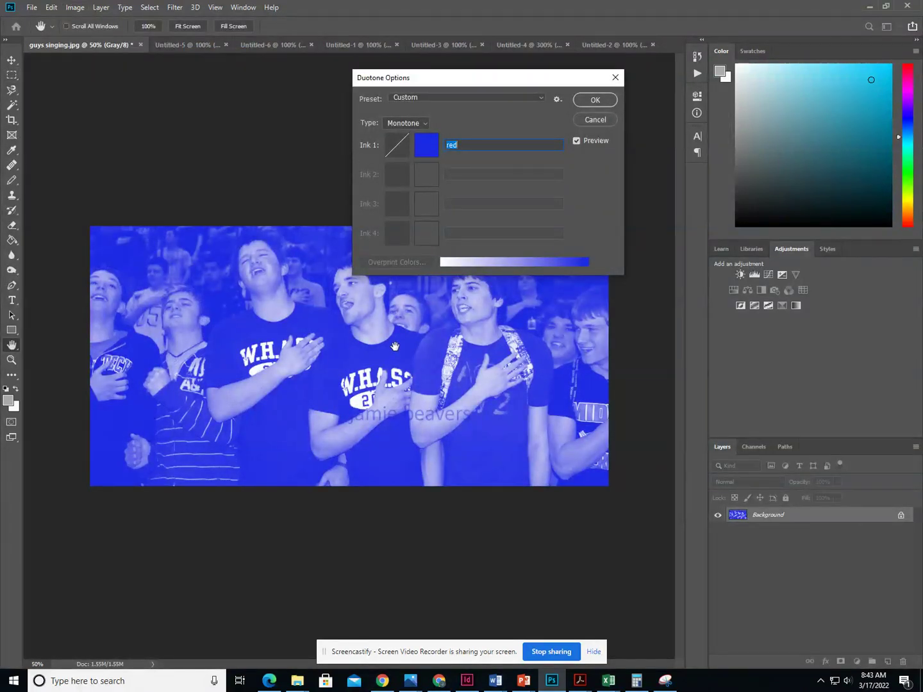
pyautogui.click(426, 148)
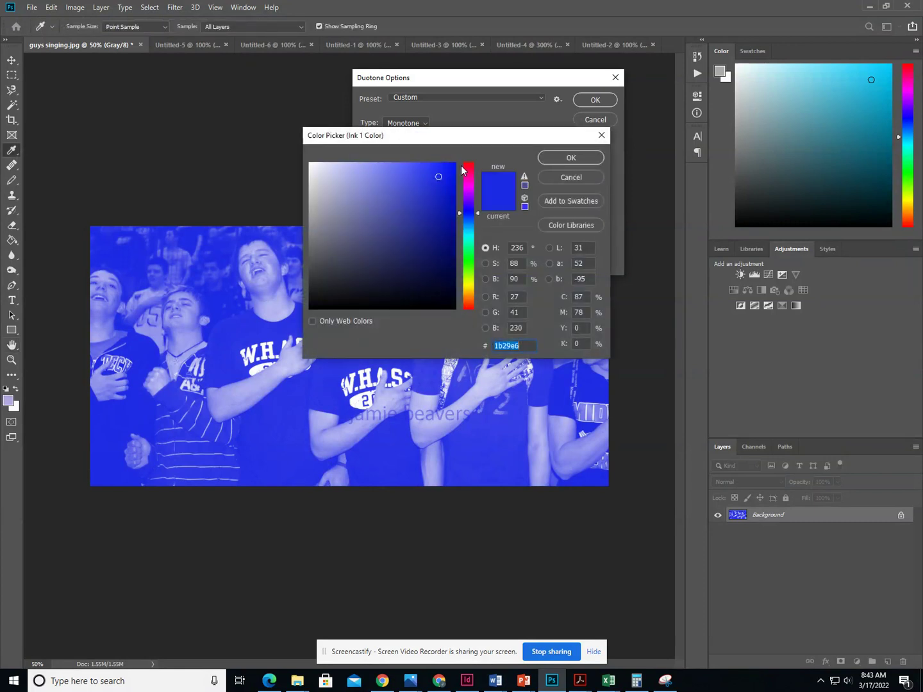
pyautogui.click(471, 165)
pyautogui.moveTo(470, 176)
pyautogui.mouseDown()
pyautogui.moveTo(469, 300)
pyautogui.moveTo(470, 166)
pyautogui.mouseUp()
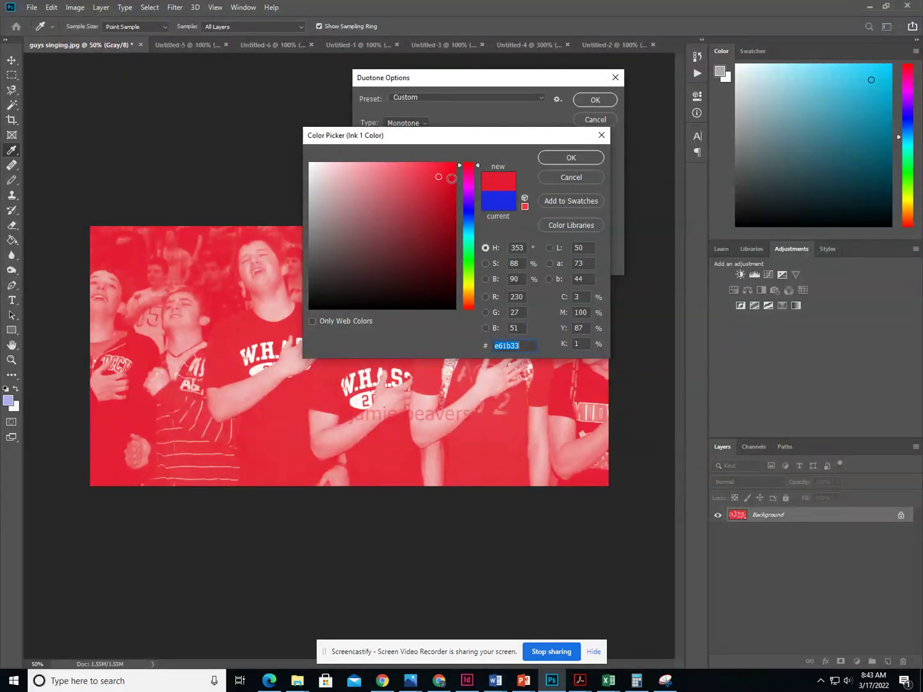
pyautogui.moveTo(410, 176)
pyautogui.mouseDown()
pyautogui.moveTo(379, 209)
pyautogui.moveTo(350, 192)
pyautogui.moveTo(355, 246)
pyautogui.moveTo(414, 249)
pyautogui.moveTo(409, 187)
pyautogui.moveTo(424, 176)
pyautogui.moveTo(440, 205)
pyautogui.moveTo(452, 166)
pyautogui.moveTo(414, 212)
pyautogui.moveTo(351, 260)
pyautogui.mouseUp()
pyautogui.click(429, 223)
pyautogui.moveTo(416, 209)
pyautogui.mouseDown()
pyautogui.moveTo(420, 183)
pyautogui.moveTo(434, 201)
pyautogui.mouseUp()
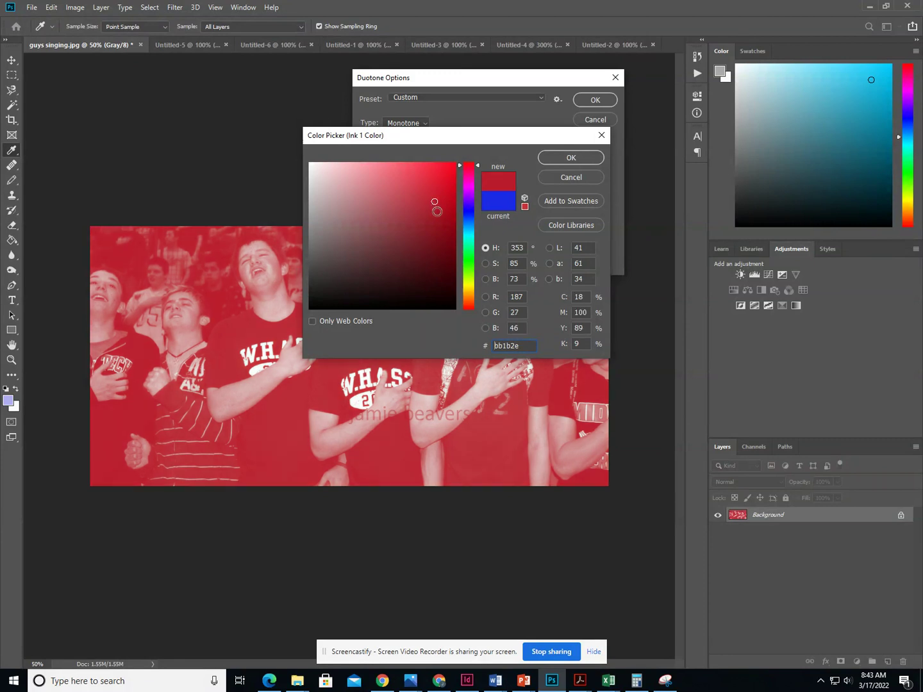
pyautogui.click(571, 158)
pyautogui.click(593, 102)
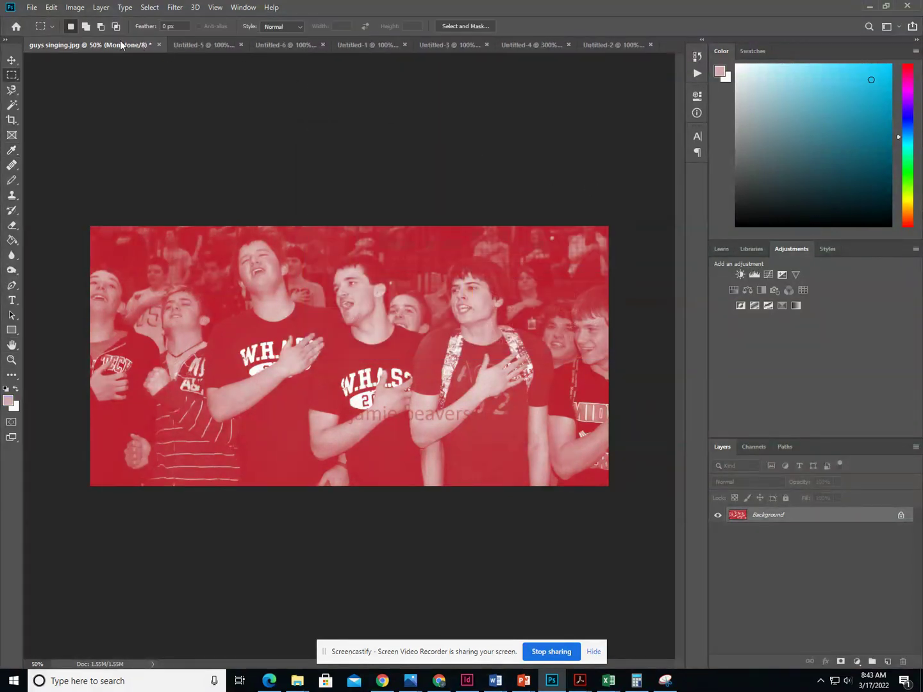
# Start saving the red-toned photo in Photoshop format under the name "guys singing duotone done" and cancel the save.
pyautogui.click(32, 8)
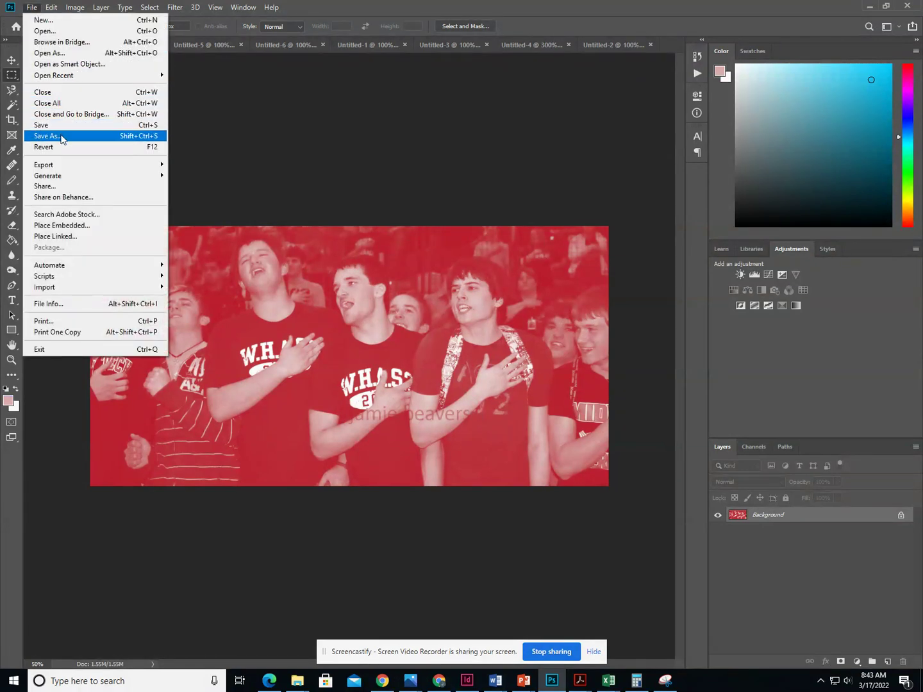
pyautogui.click(61, 137)
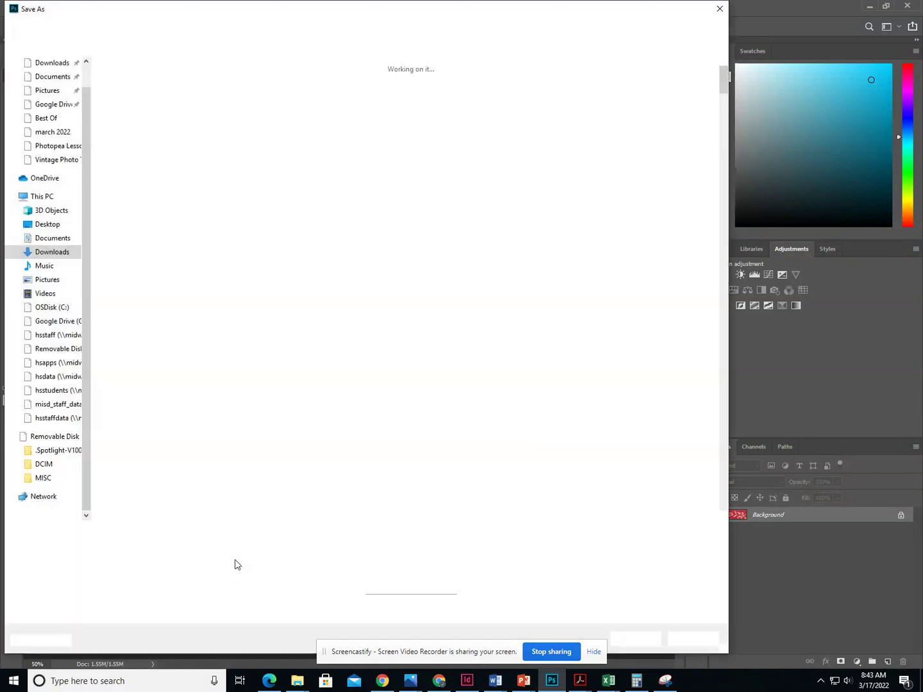
pyautogui.click(158, 533)
pyautogui.write('d')
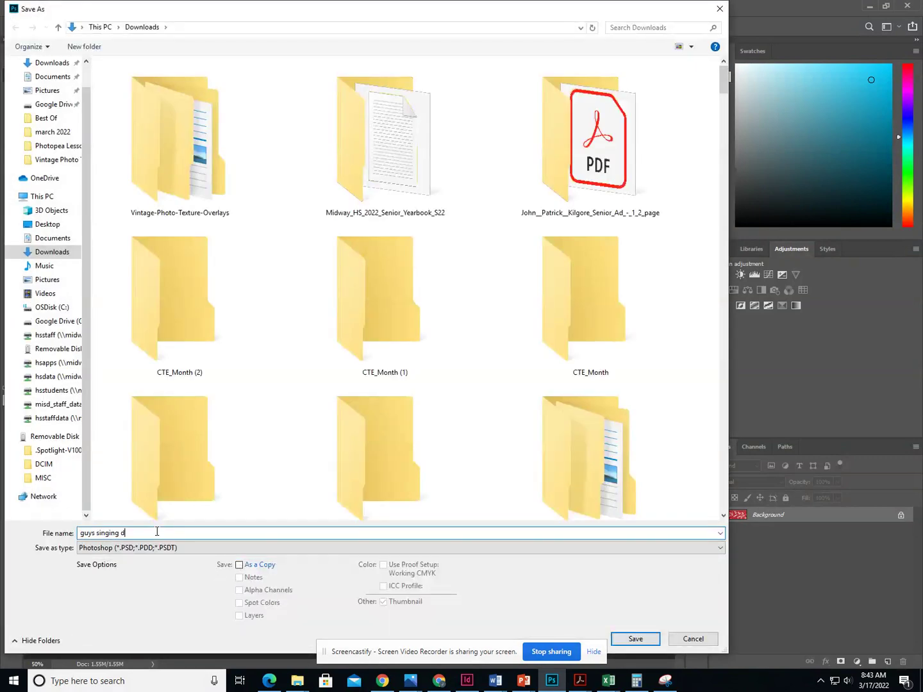
pyautogui.write('utone')
pyautogui.press('BackSpace')
pyautogui.write('uoton done')
pyautogui.click(705, 637)
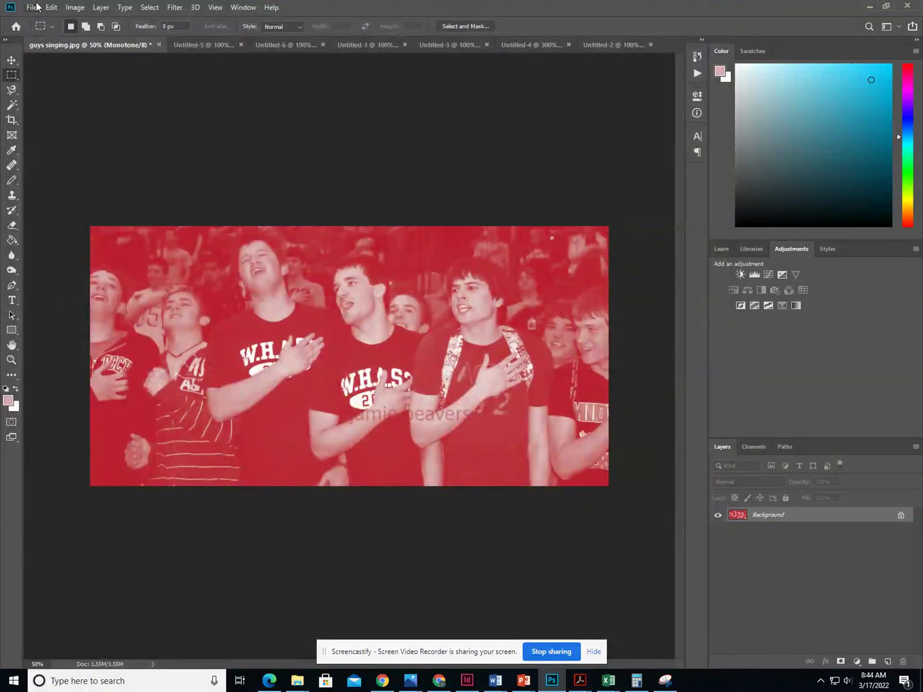
# Undo the Duotone conversion of the photo.
pyautogui.click(51, 8)
pyautogui.click(61, 21)
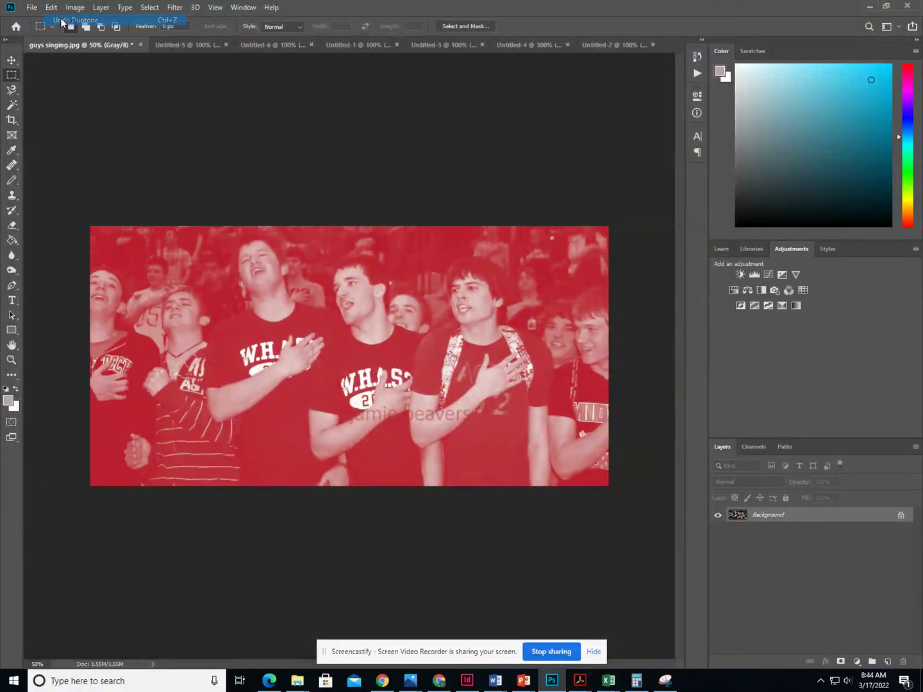
# Undo the photo's grayscale conversion and desaturate the RGB photo.
pyautogui.click(50, 7)
pyautogui.click(63, 20)
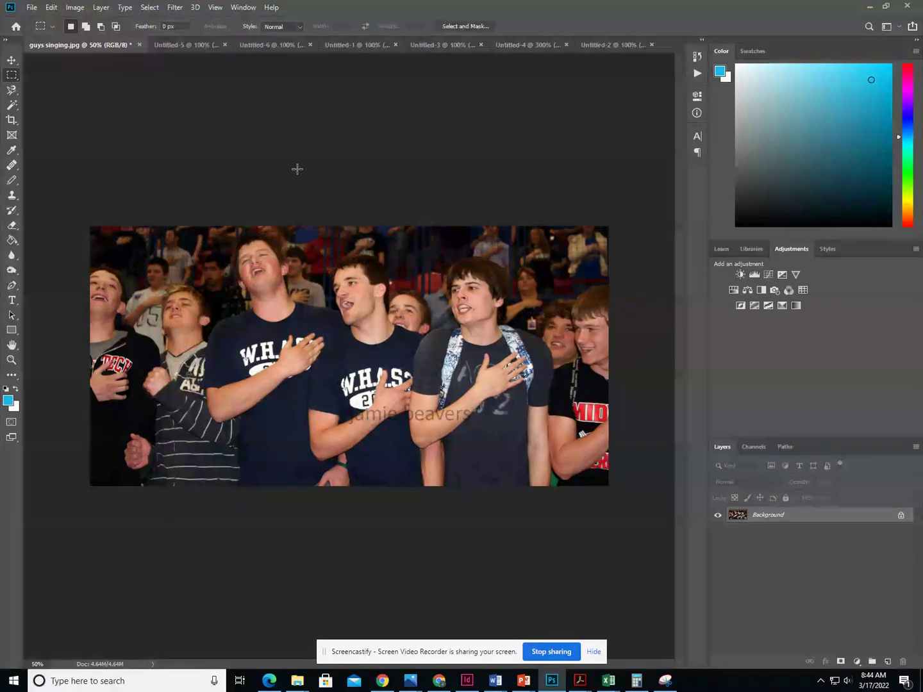
pyautogui.click(75, 7)
pyautogui.moveTo(88, 39)
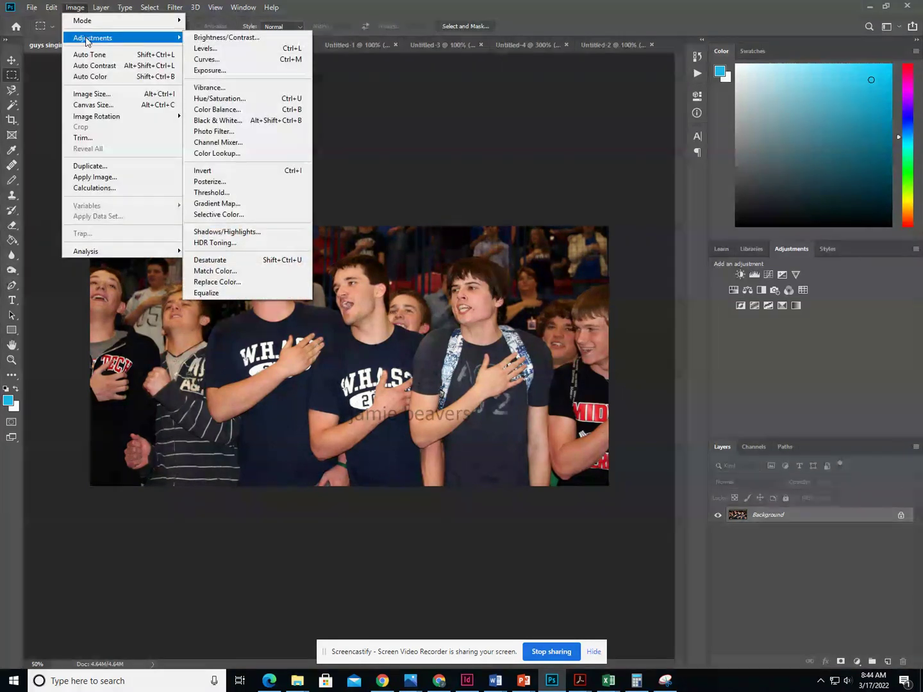
pyautogui.click(241, 259)
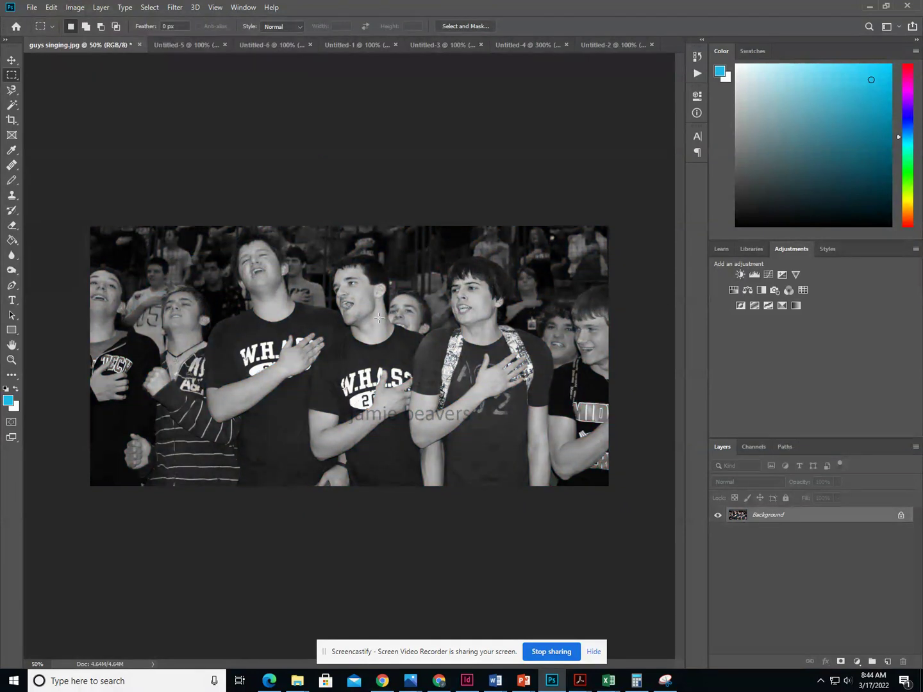
# Start a Gradient Map adjustment on the desaturated photo and show its gradient presets.
pyautogui.click(84, 9)
pyautogui.moveTo(96, 38)
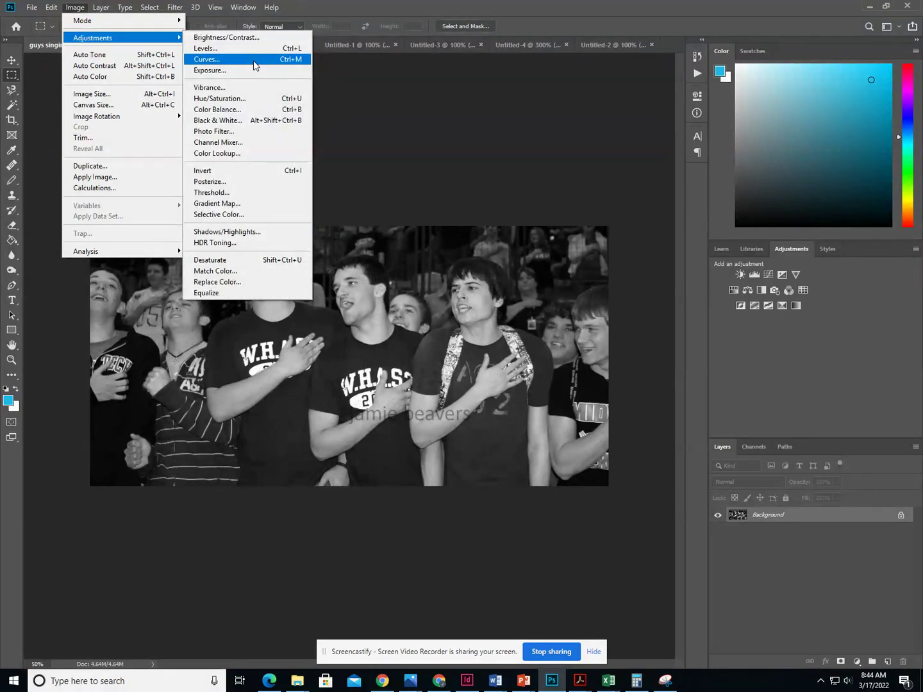
pyautogui.click(228, 204)
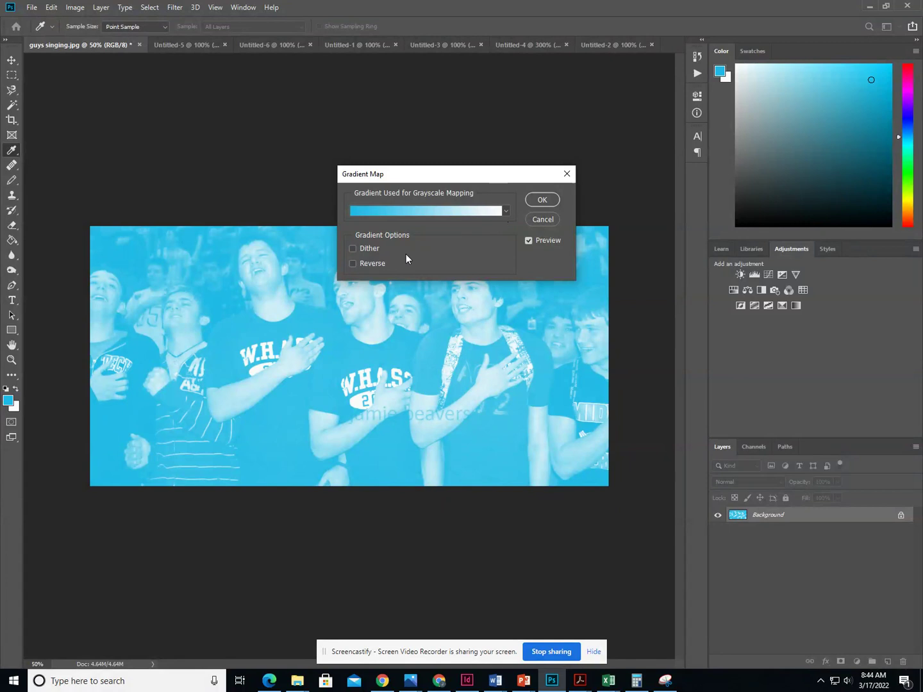
pyautogui.click(465, 216)
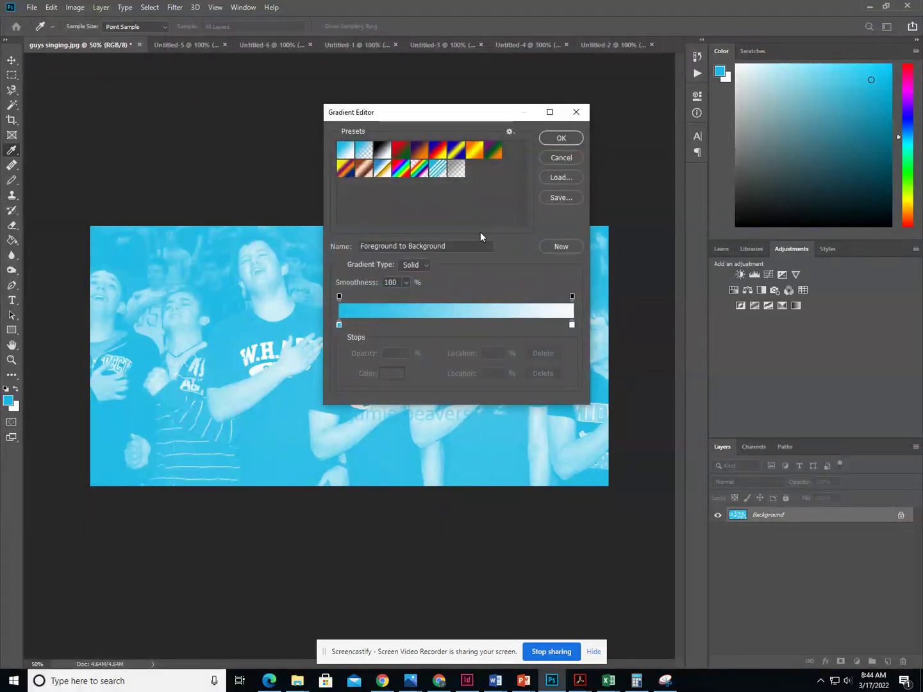
pyautogui.click(558, 159)
pyautogui.click(506, 211)
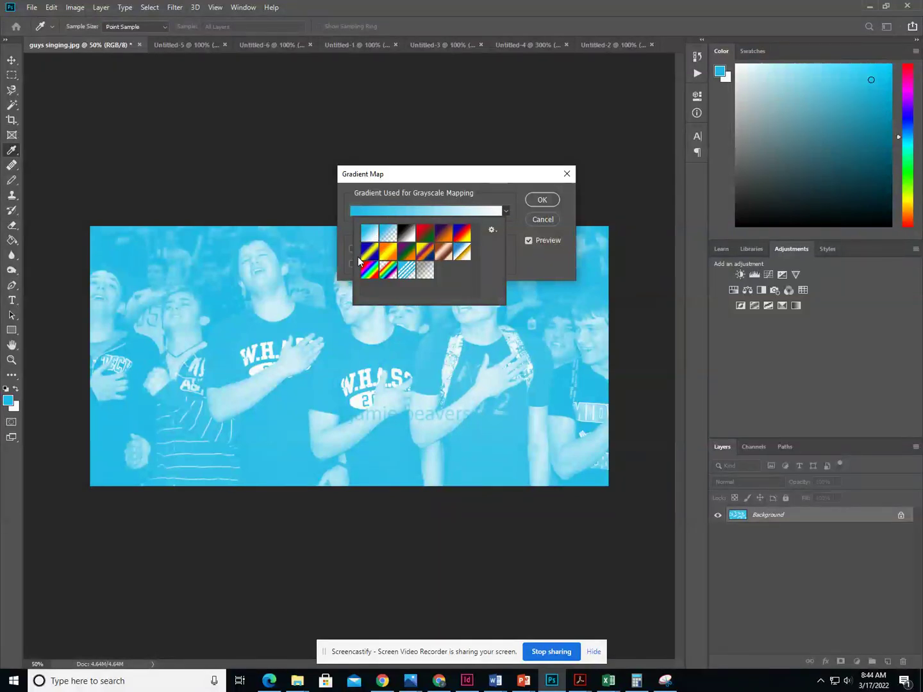
# Try out a range of Gradient Map presets on the photo, including red-green, violet-orange, copper, chrome and rainbow gradients.
pyautogui.click(388, 234)
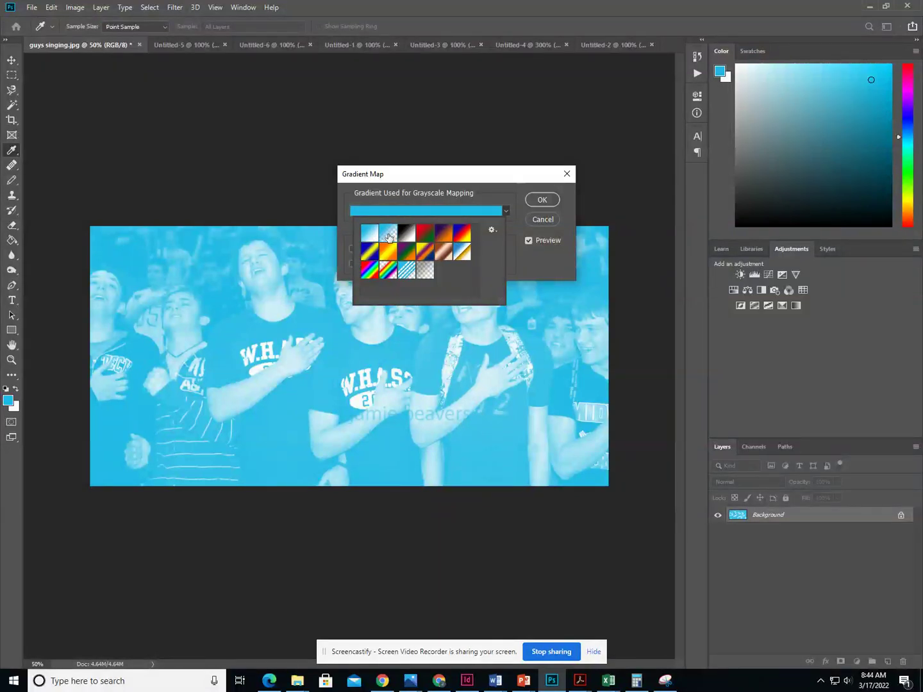
pyautogui.click(406, 234)
pyautogui.click(425, 235)
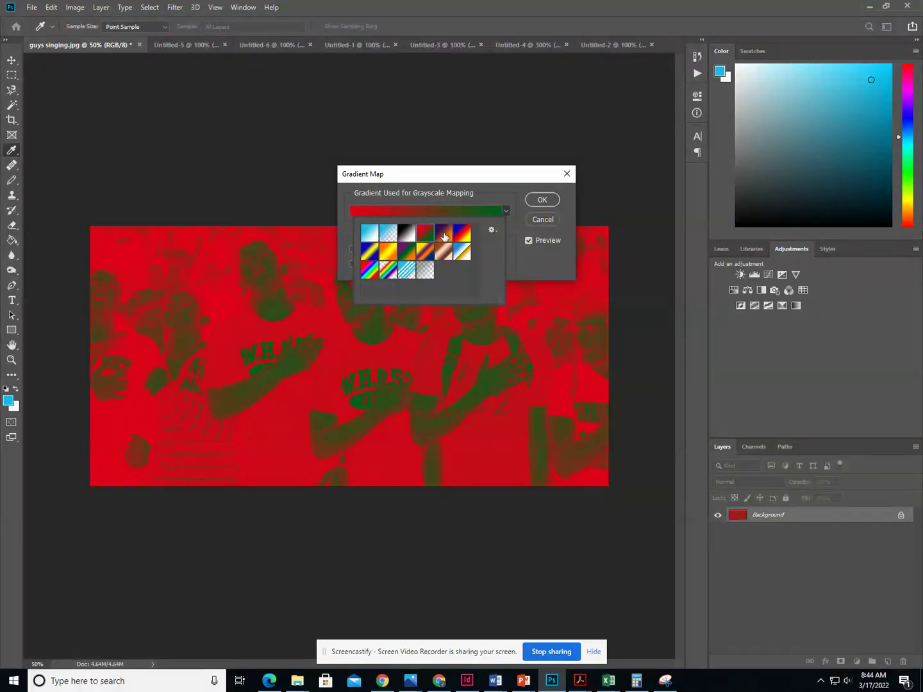
pyautogui.click(444, 234)
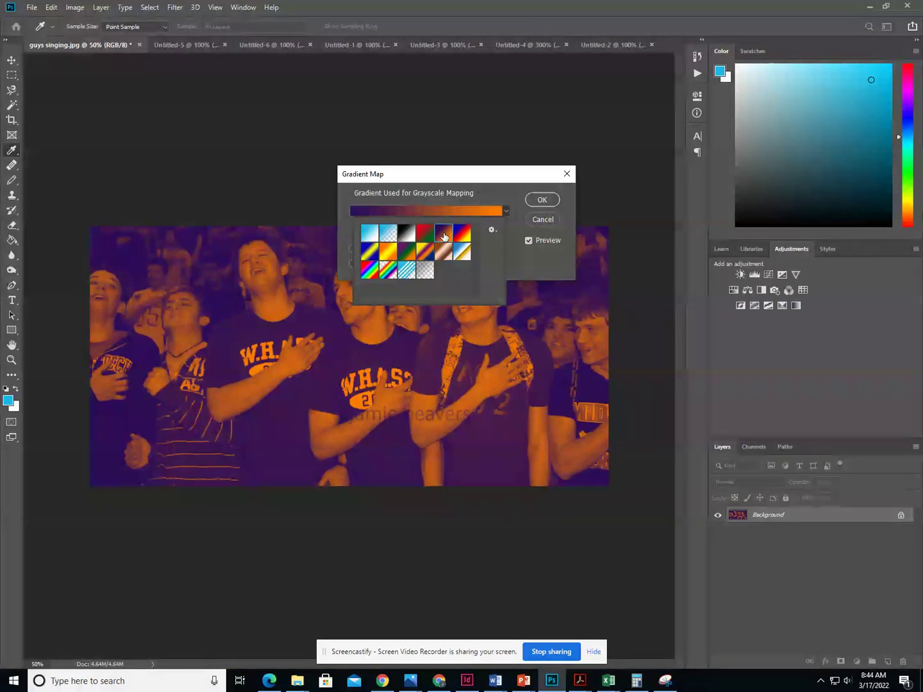
pyautogui.click(430, 252)
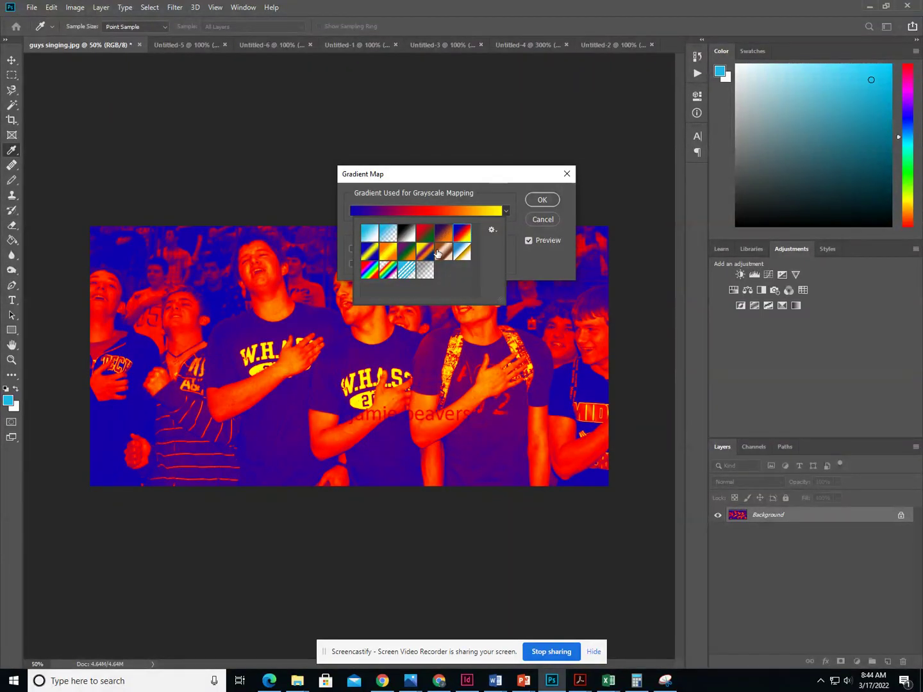
pyautogui.click(370, 254)
pyautogui.click(395, 257)
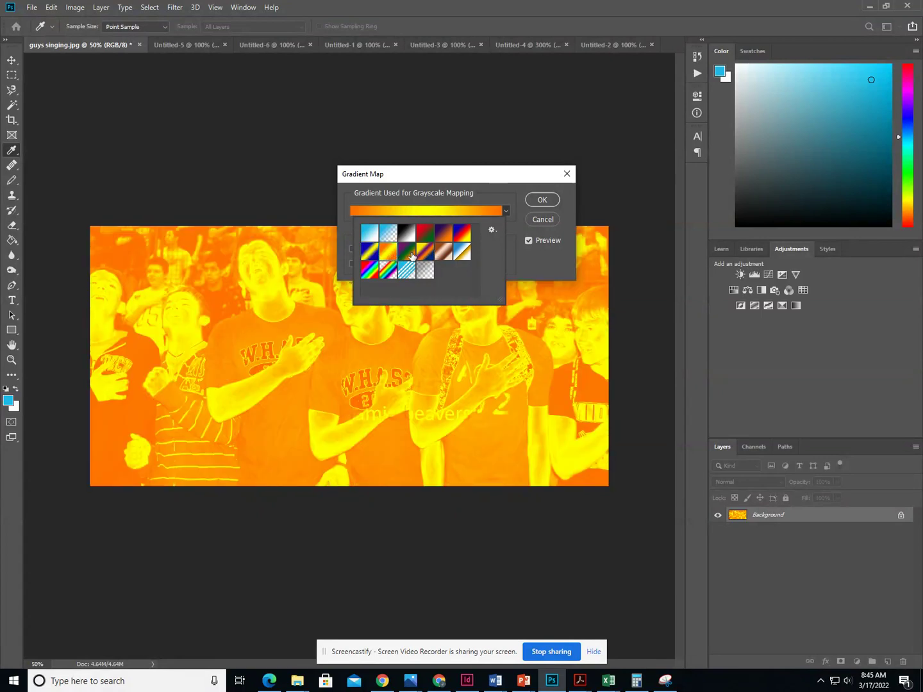
pyautogui.click(407, 254)
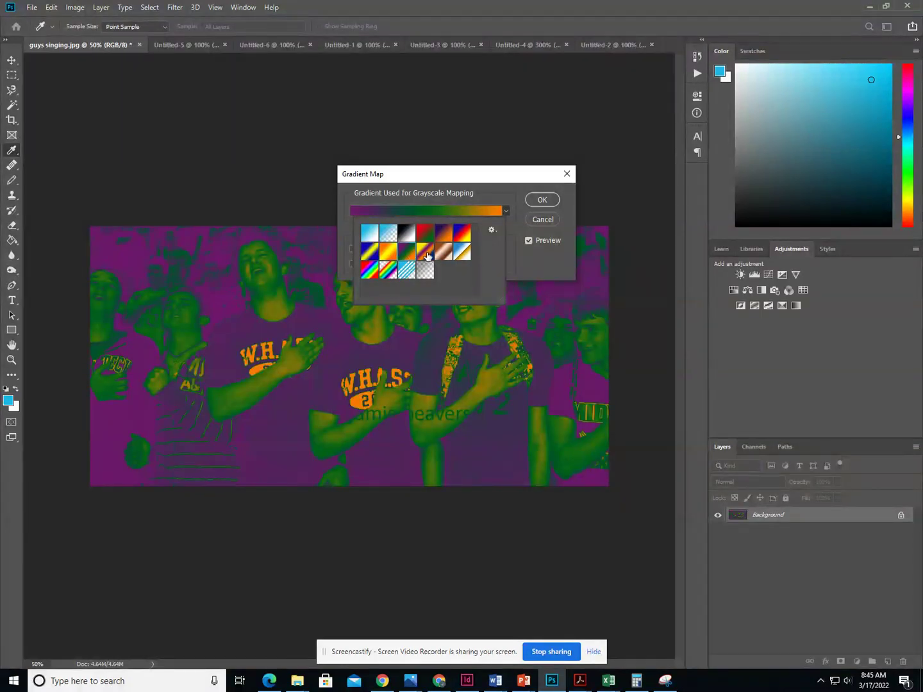
pyautogui.click(427, 255)
pyautogui.click(444, 254)
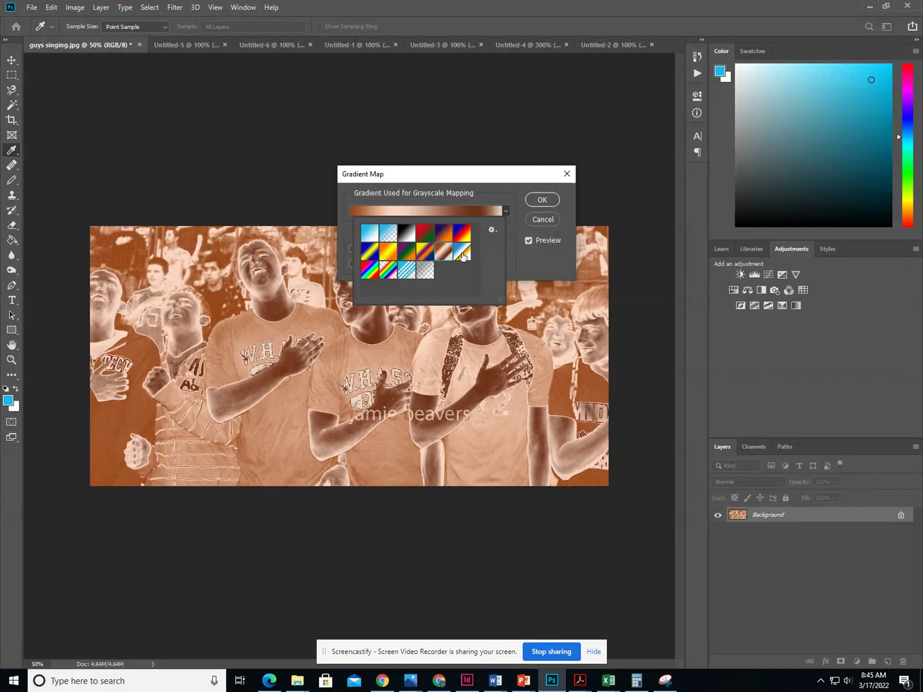
pyautogui.click(463, 253)
pyautogui.click(368, 273)
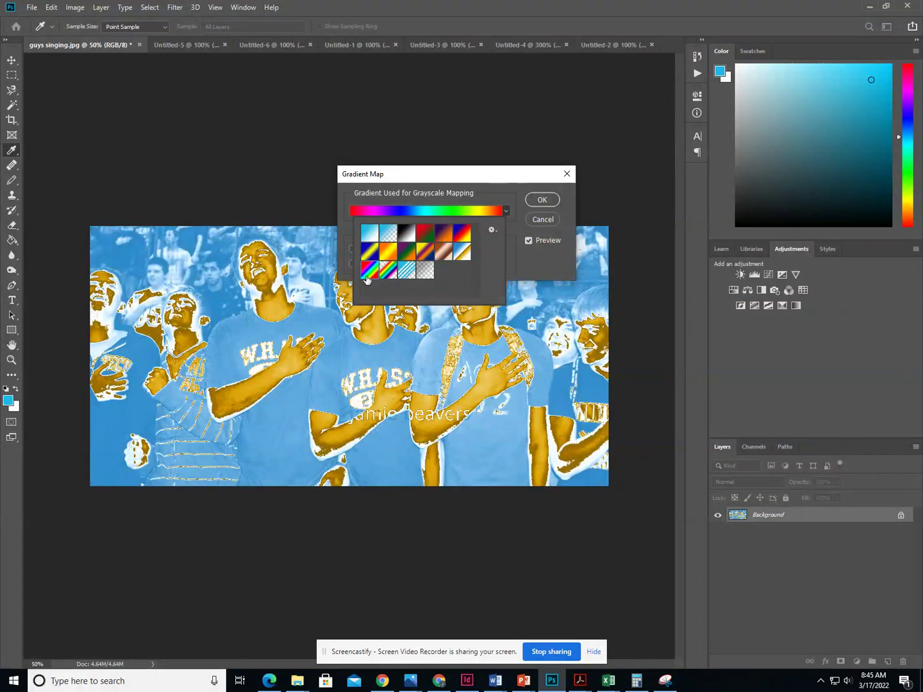
pyautogui.click(394, 275)
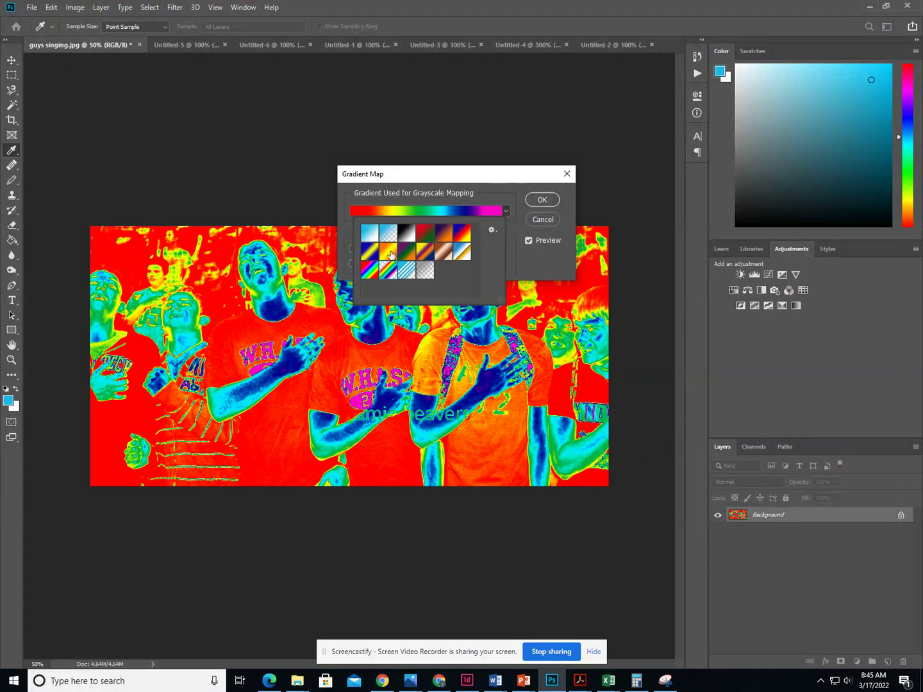
pyautogui.click(378, 252)
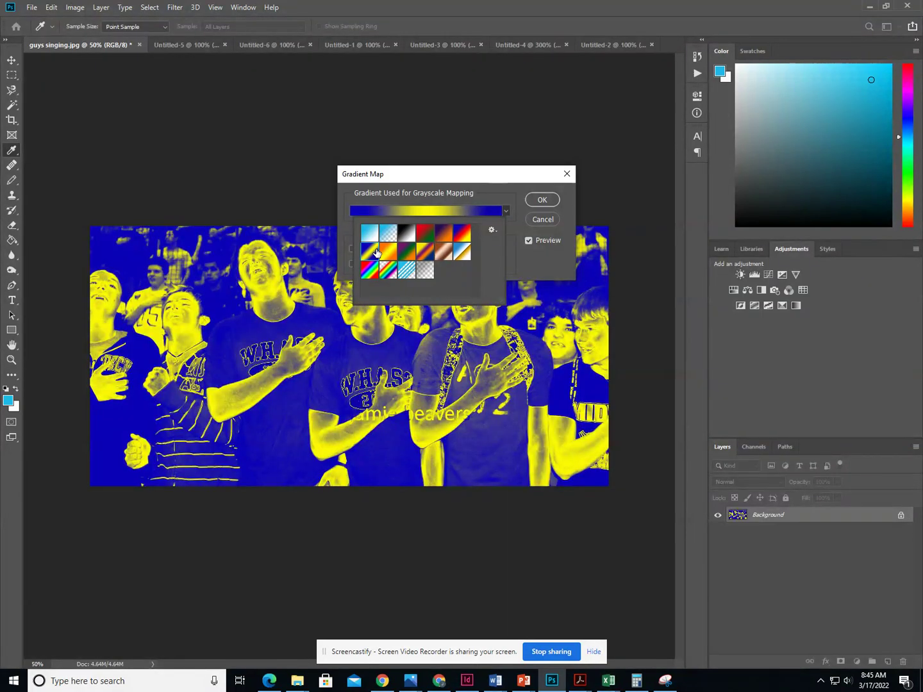
pyautogui.click(388, 252)
pyautogui.click(406, 252)
pyautogui.click(425, 252)
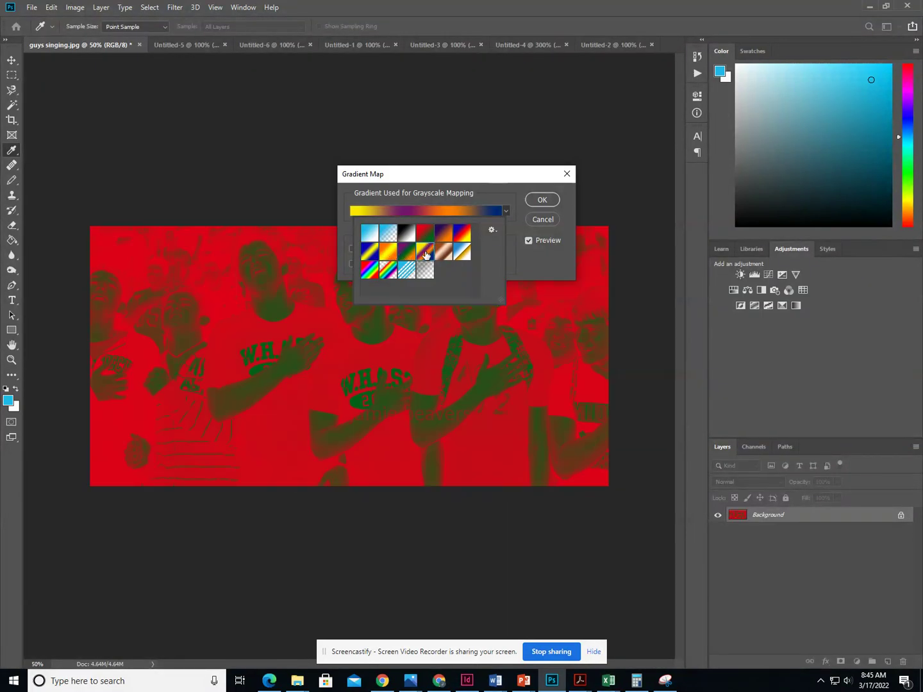
pyautogui.click(444, 252)
# Apply the blue-yellow-blue gradient preset to the photo as its Gradient Map.
pyautogui.click(369, 251)
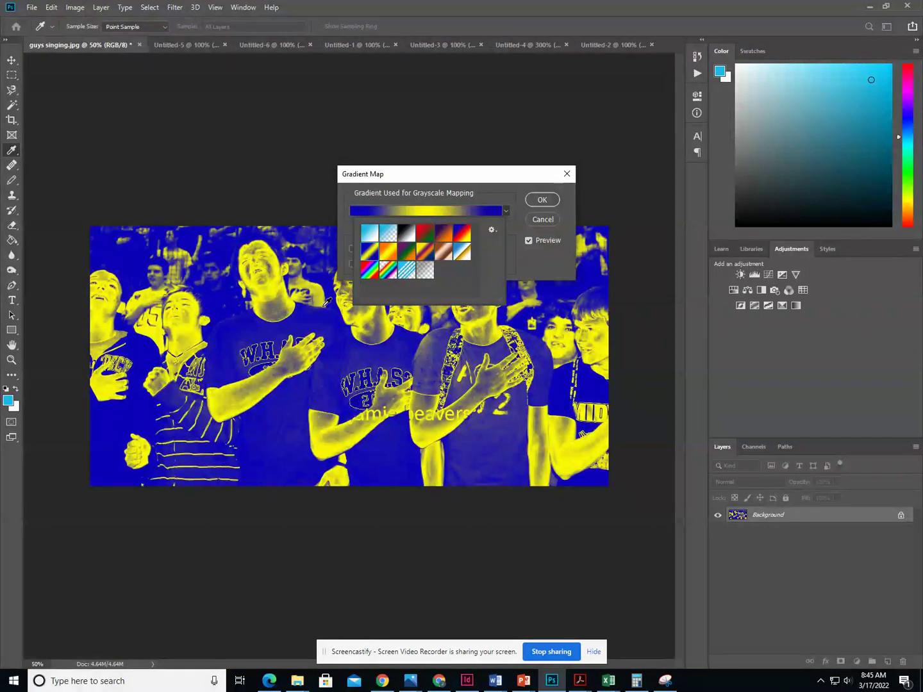
pyautogui.click(541, 200)
pyautogui.click(542, 200)
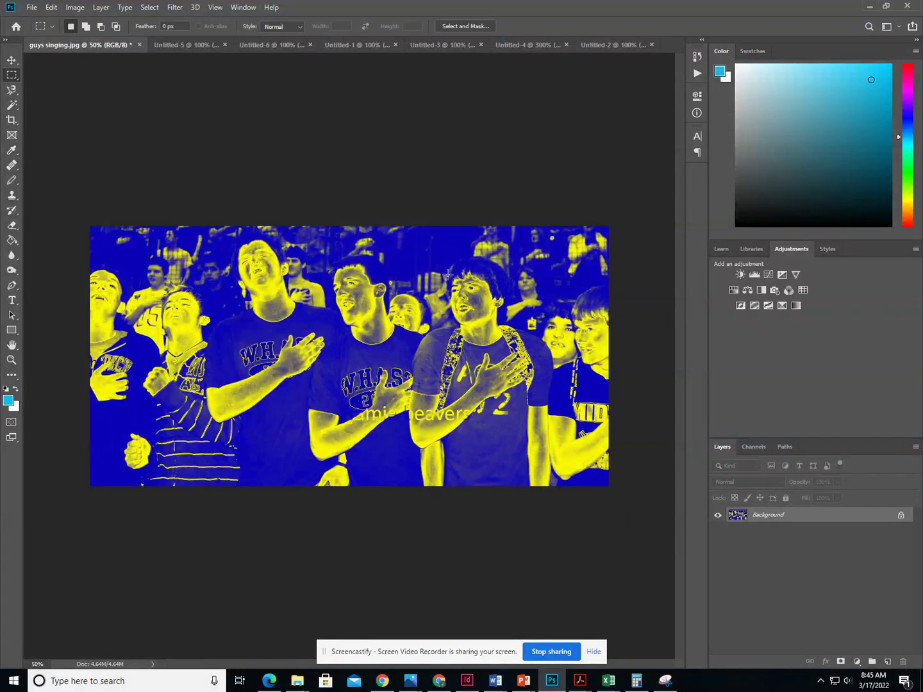
# Start saving the gradient-mapped photo as a JPEG named "guys singing dutone with gradient map done" and cancel the save.
pyautogui.click(32, 7)
pyautogui.click(58, 135)
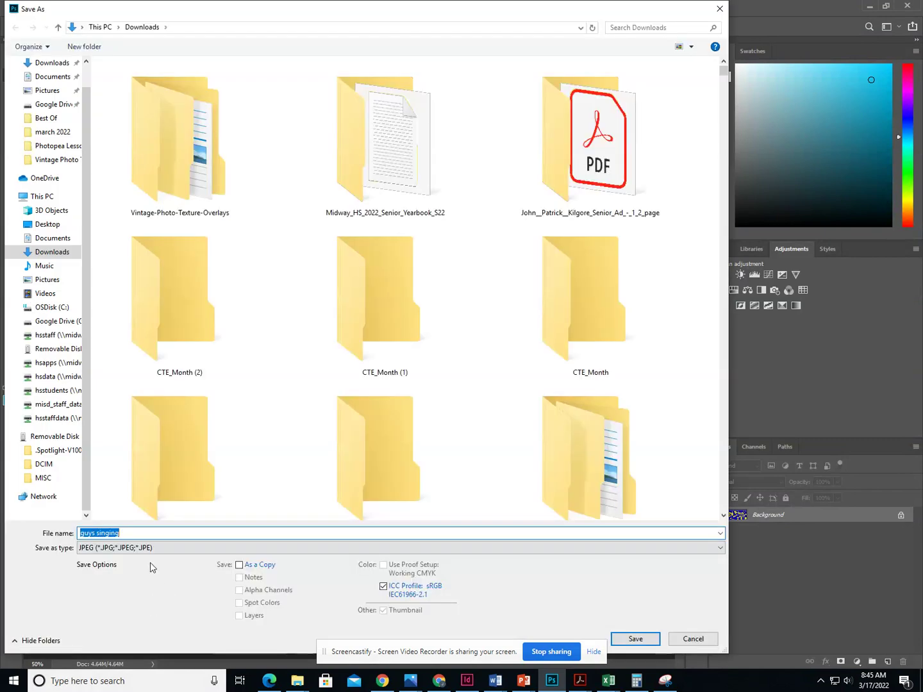
pyautogui.click(142, 532)
pyautogui.write('dutone with')
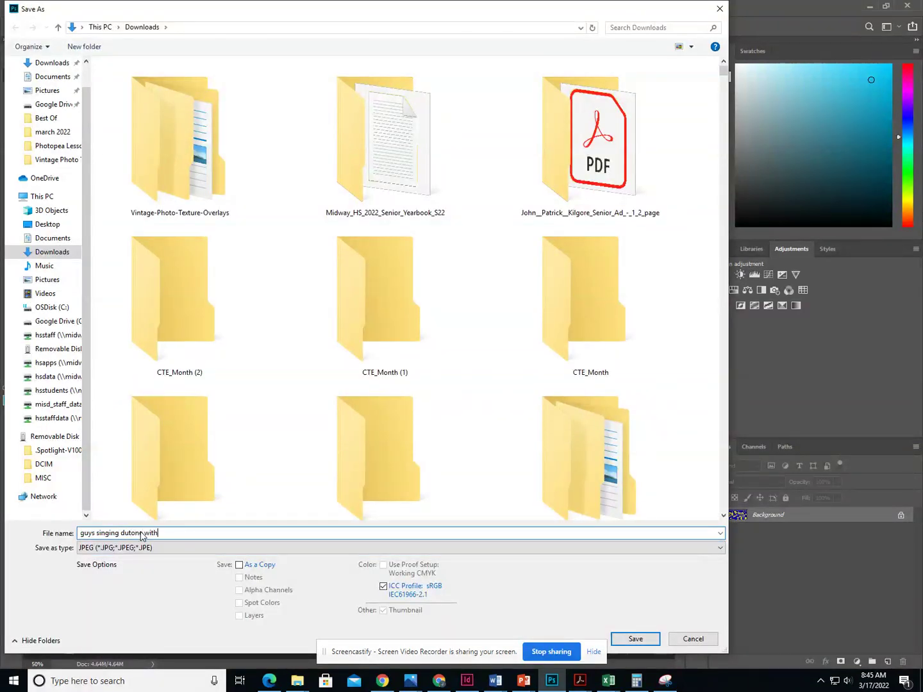
pyautogui.write(' gradient map done')
pyautogui.click(683, 638)
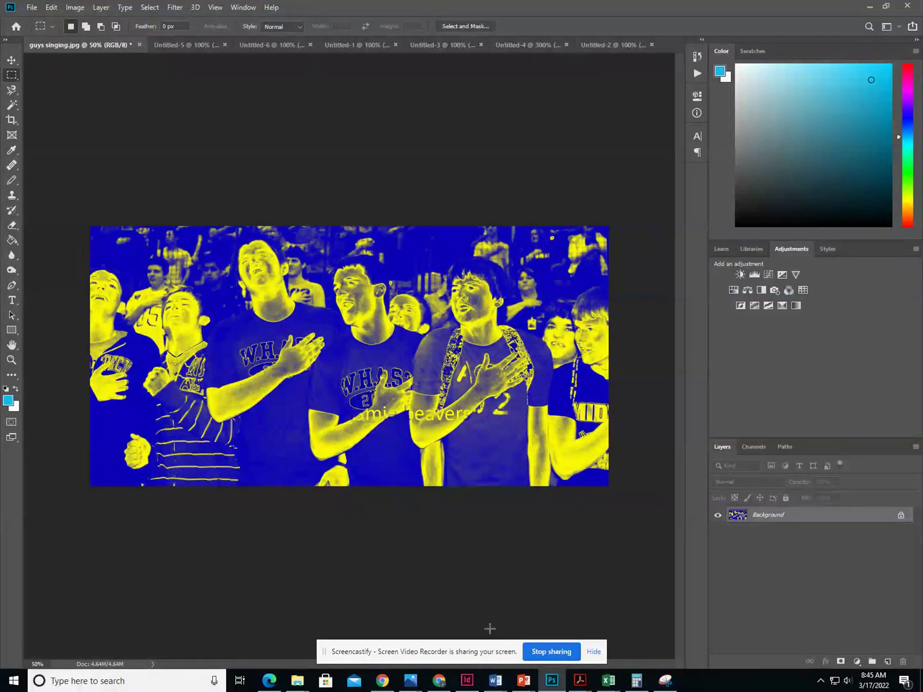
# Switch to the Chrome window showing the Schoology course page.
pyautogui.moveTo(440, 680)
pyautogui.click(465, 639)
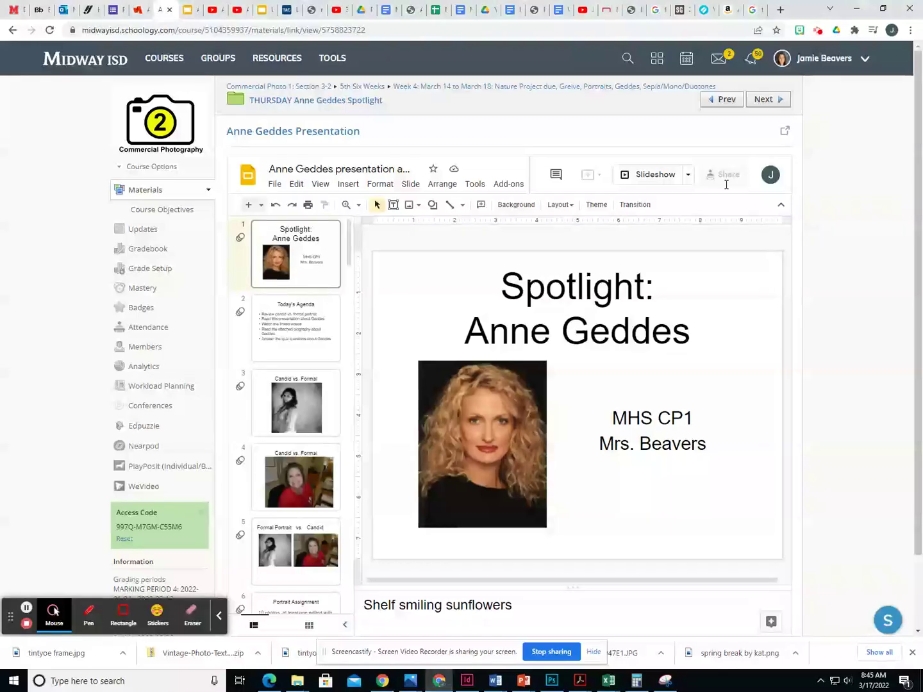